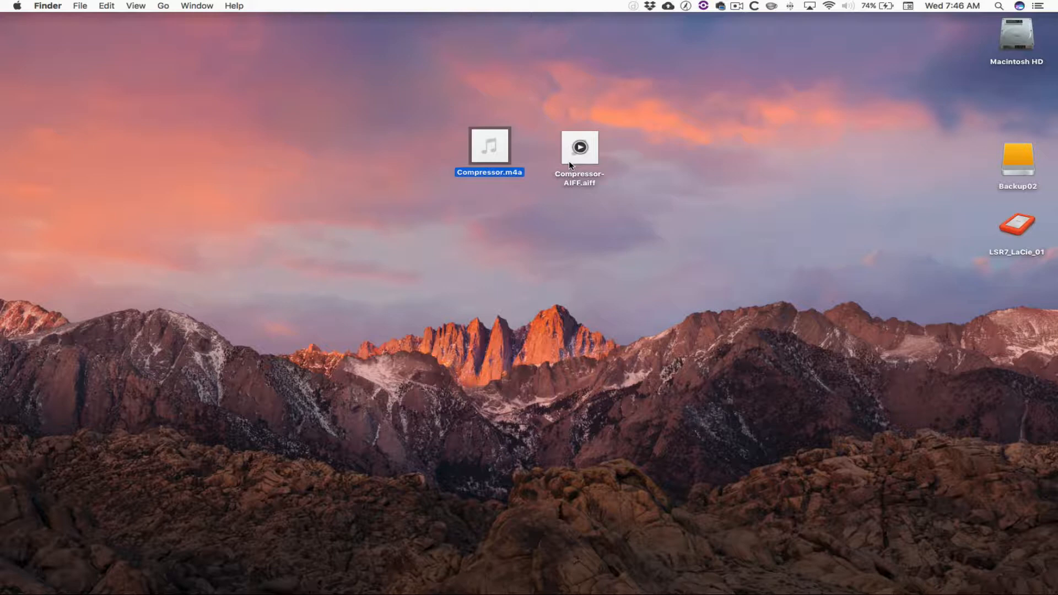
Step: Open the desktop file Compressor-AIFF.aiff in Adobe Audition CS6, skipping the font downloads
{"action": "left_click", "coordinate": [569, 157]}
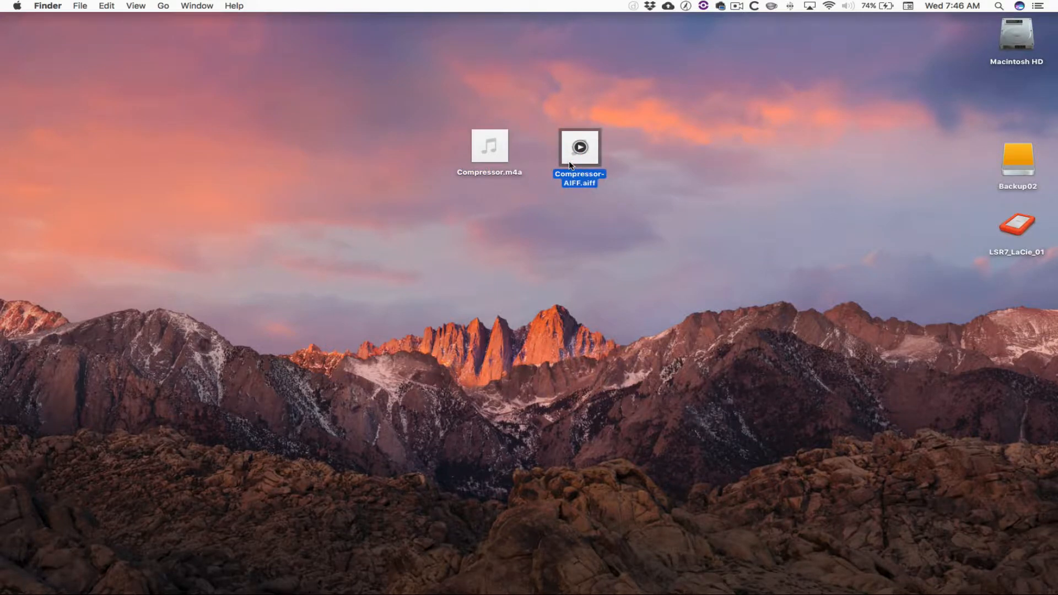
{"action": "right_click", "coordinate": [569, 163]}
{"action": "mouse_move", "coordinate": [633, 178]}
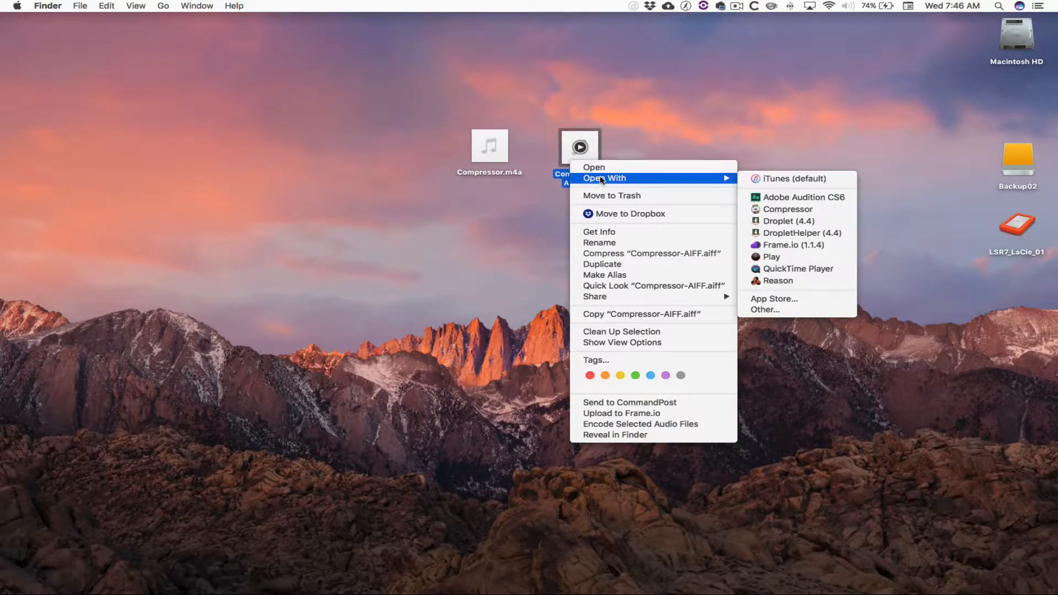
{"action": "left_click", "coordinate": [842, 197]}
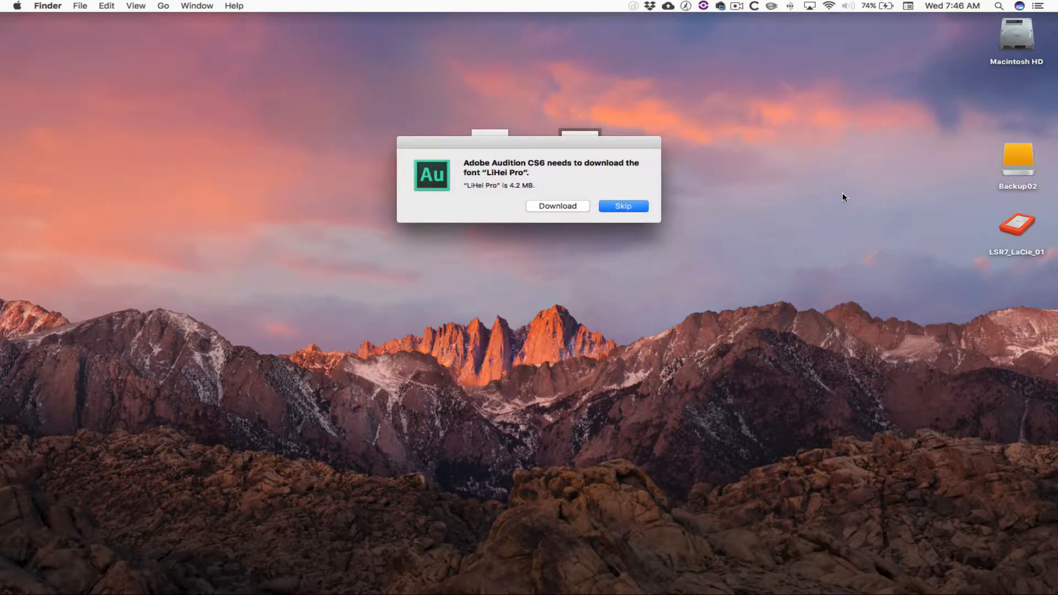
{"action": "key", "text": "Return"}
{"action": "key", "text": "Return"}
{"action": "key", "text": "Return"}
{"action": "key", "text": "Return"}
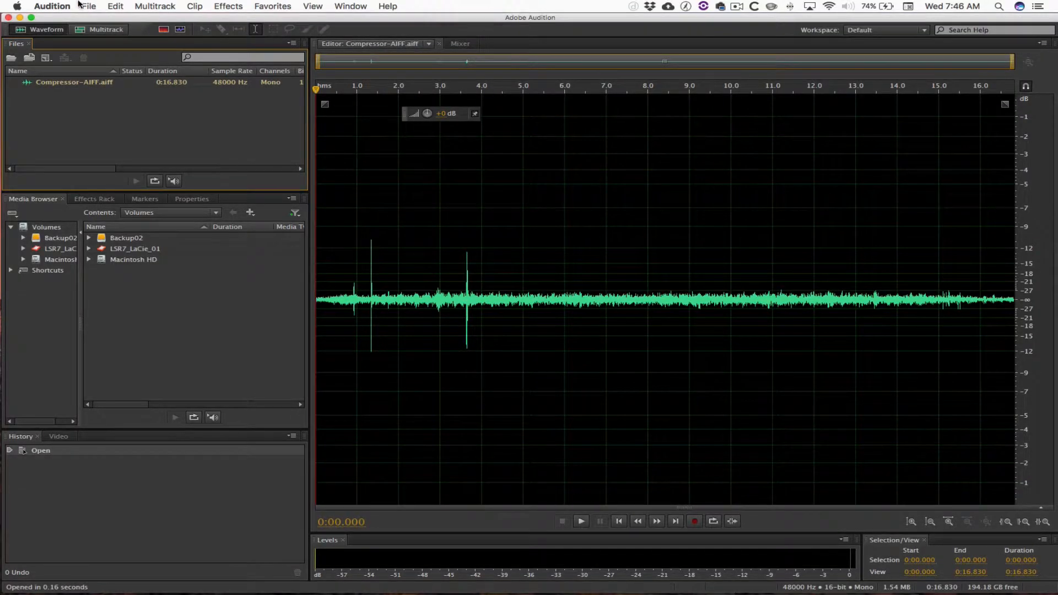
Step: Review the Audio Hardware and the Media & Disk Cache preferences, including Save Peak Files, and close the preferences
{"action": "left_click", "coordinate": [53, 5]}
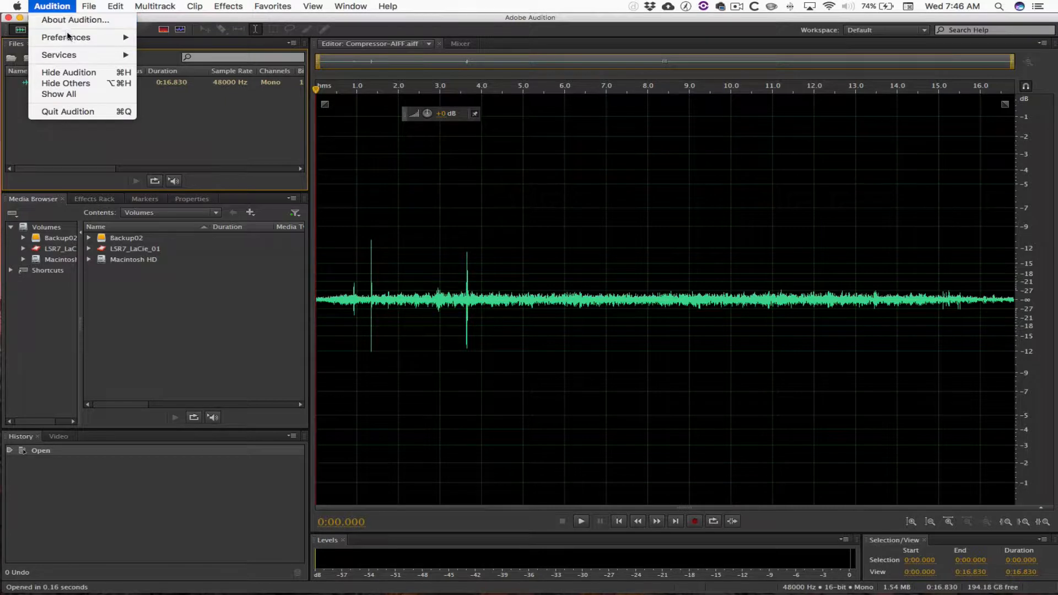
{"action": "mouse_move", "coordinate": [74, 37]}
{"action": "left_click", "coordinate": [176, 39]}
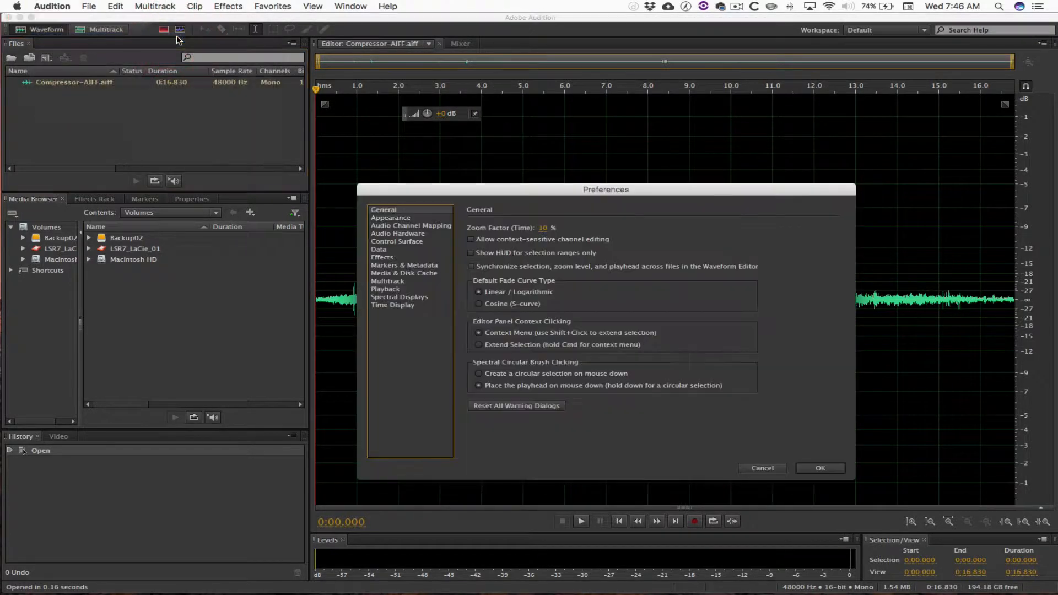
{"action": "left_click", "coordinate": [417, 235]}
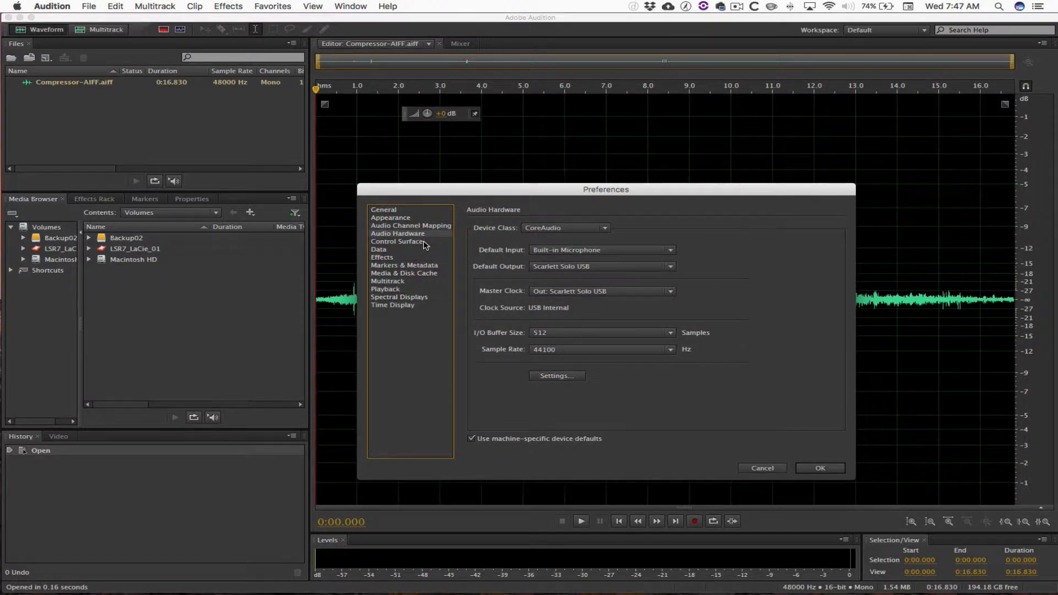
{"action": "left_click", "coordinate": [424, 243]}
{"action": "left_click", "coordinate": [421, 233]}
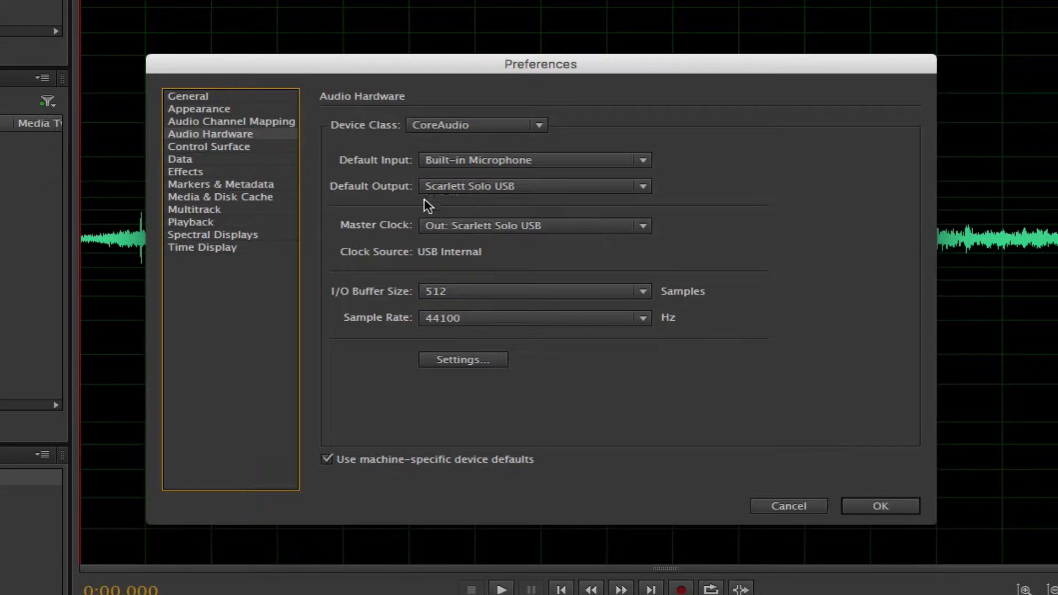
{"action": "left_click", "coordinate": [253, 98]}
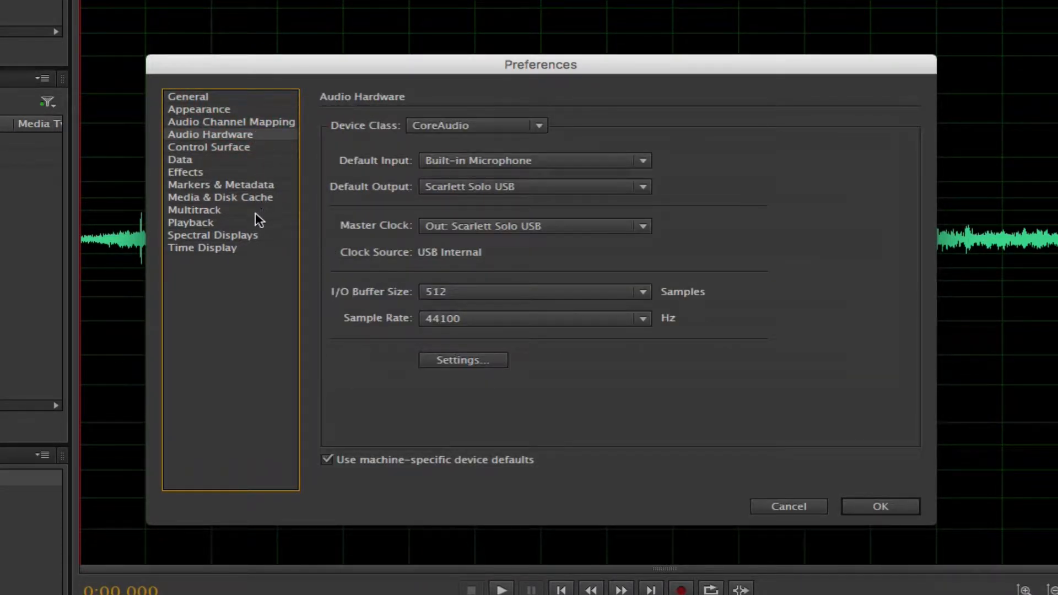
{"action": "left_click", "coordinate": [216, 198]}
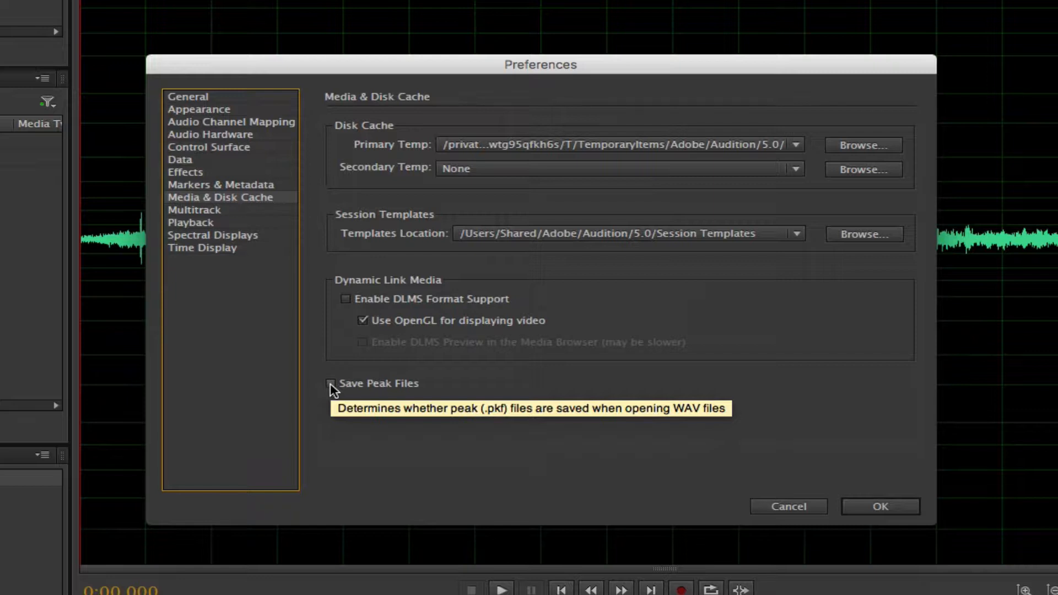
{"action": "left_click", "coordinate": [884, 503]}
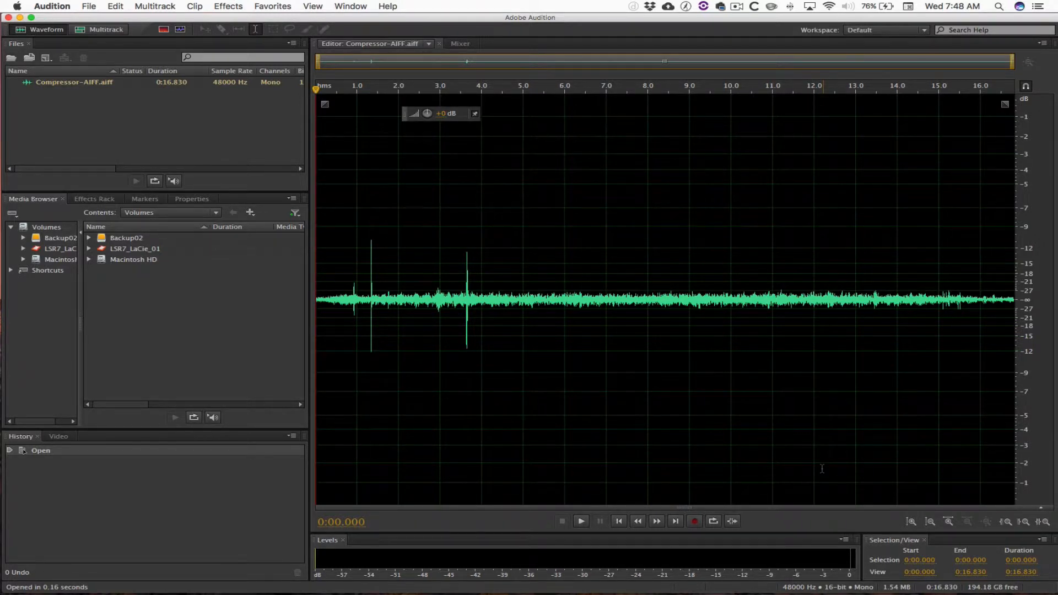
Step: Listen to the steady noise after the two loud spikes by playing the waveform from about 4.9 s
{"action": "left_click", "coordinate": [496, 307]}
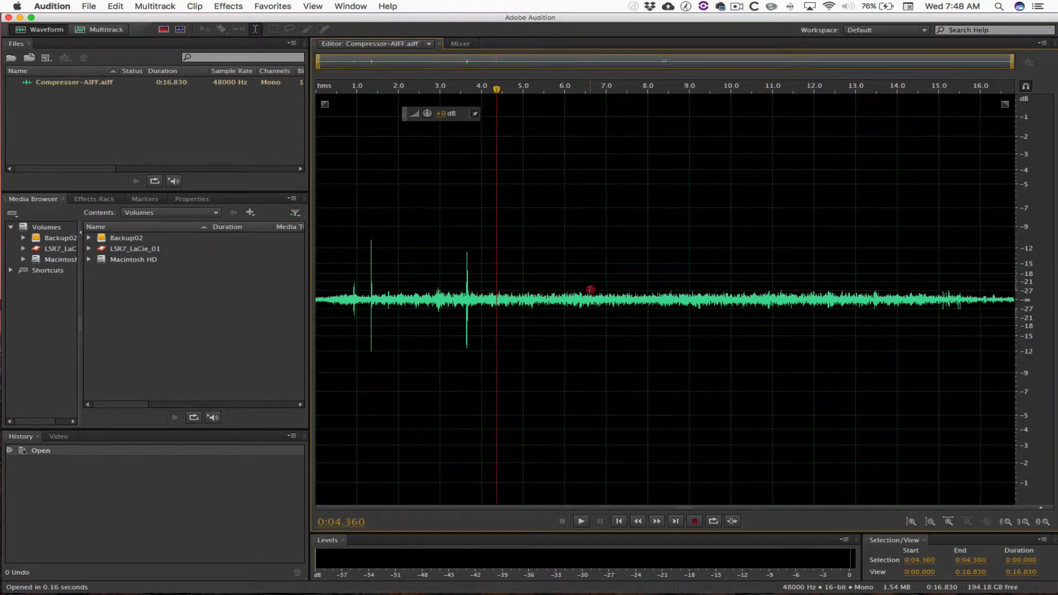
{"action": "left_click_drag", "start_coordinate": [590, 292], "coordinate": [789, 296]}
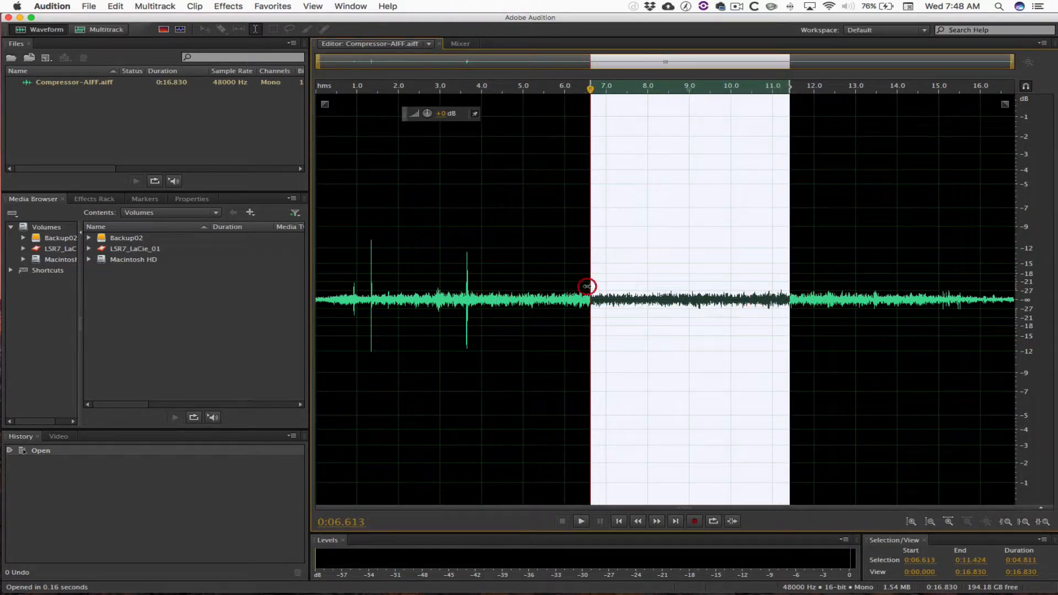
{"action": "left_click", "coordinate": [541, 292]}
{"action": "left_click", "coordinate": [517, 293]}
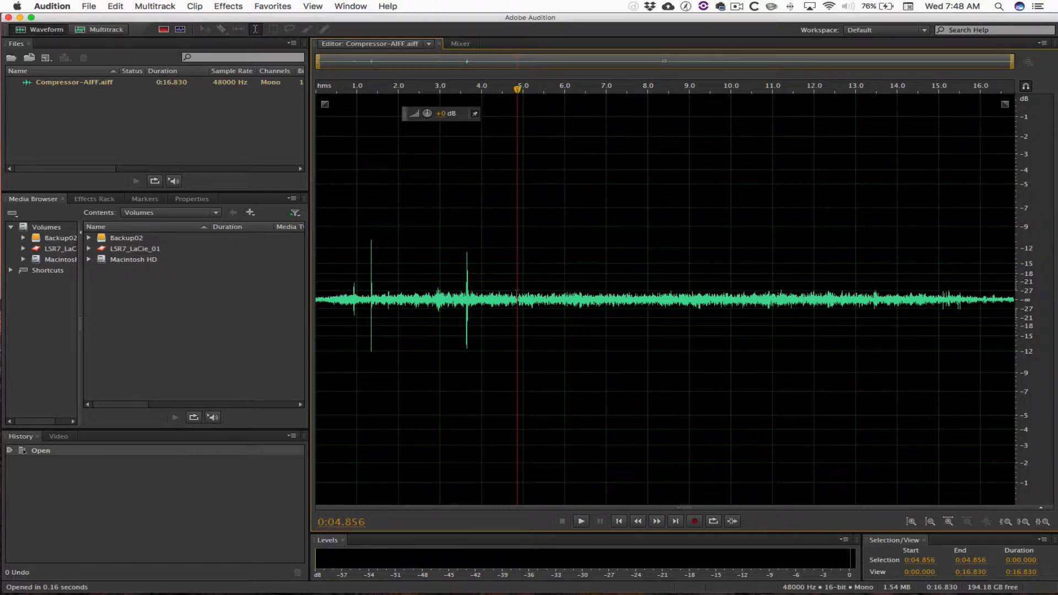
{"action": "key", "text": "space"}
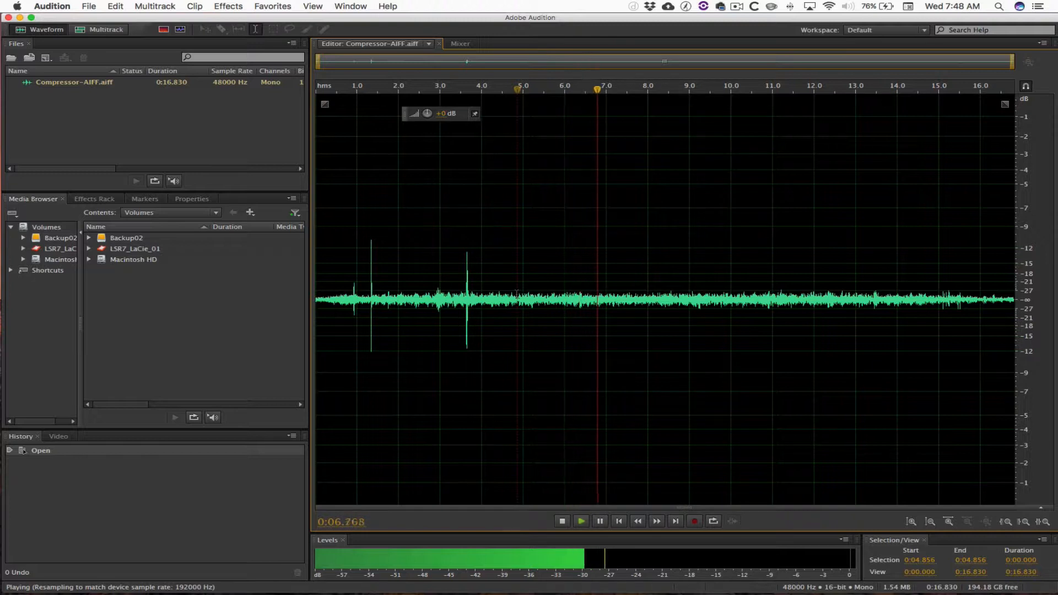
{"action": "key", "text": "space"}
Step: Delete the first 4.4 s containing the loud spikes and the fading last 2 s of the waveform
{"action": "left_click_drag", "start_coordinate": [497, 300], "coordinate": [242, 299]}
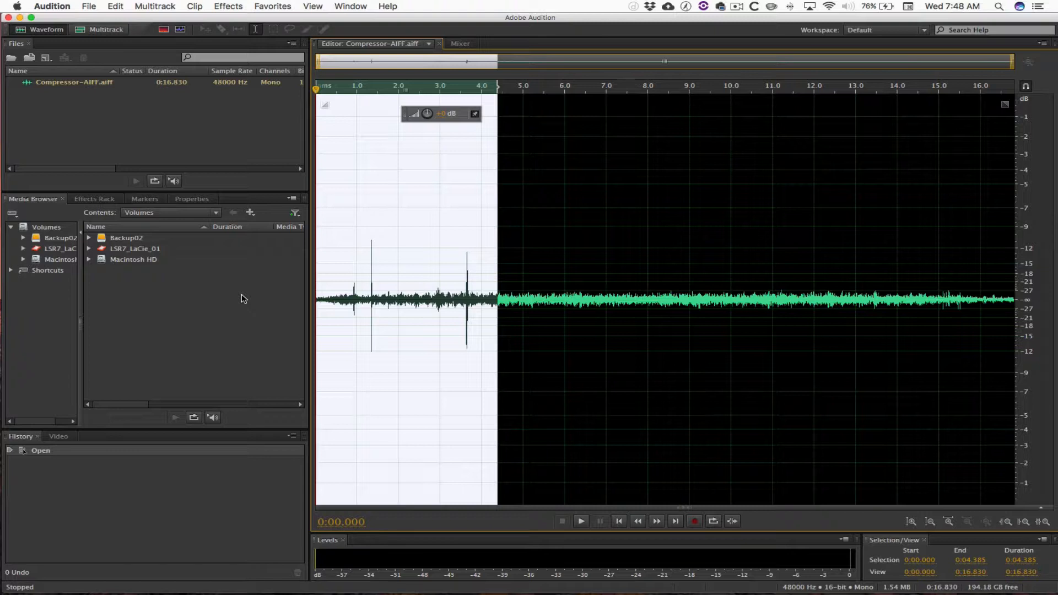
{"action": "key", "text": "Delete"}
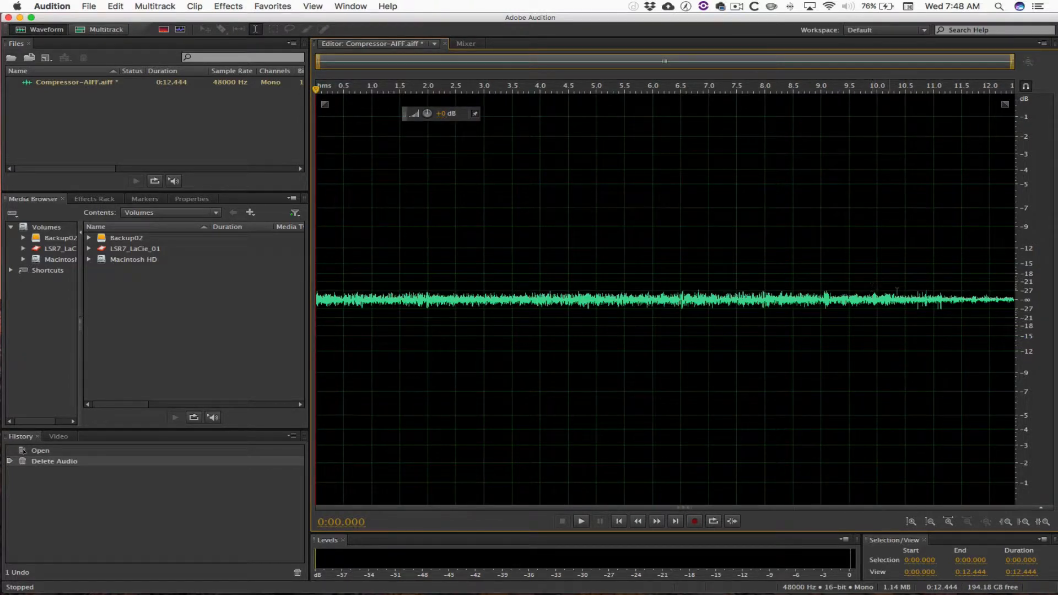
{"action": "left_click_drag", "start_coordinate": [904, 294], "coordinate": [956, 294]}
{"action": "left_click_drag", "start_coordinate": [1040, 299], "coordinate": [1054, 304]}
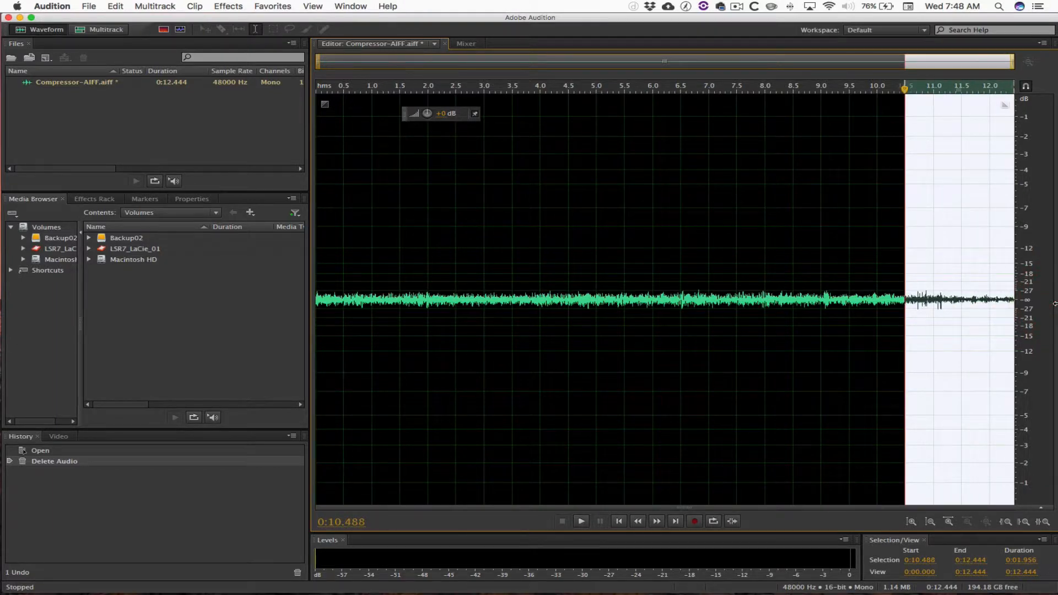
{"action": "key", "text": "Delete"}
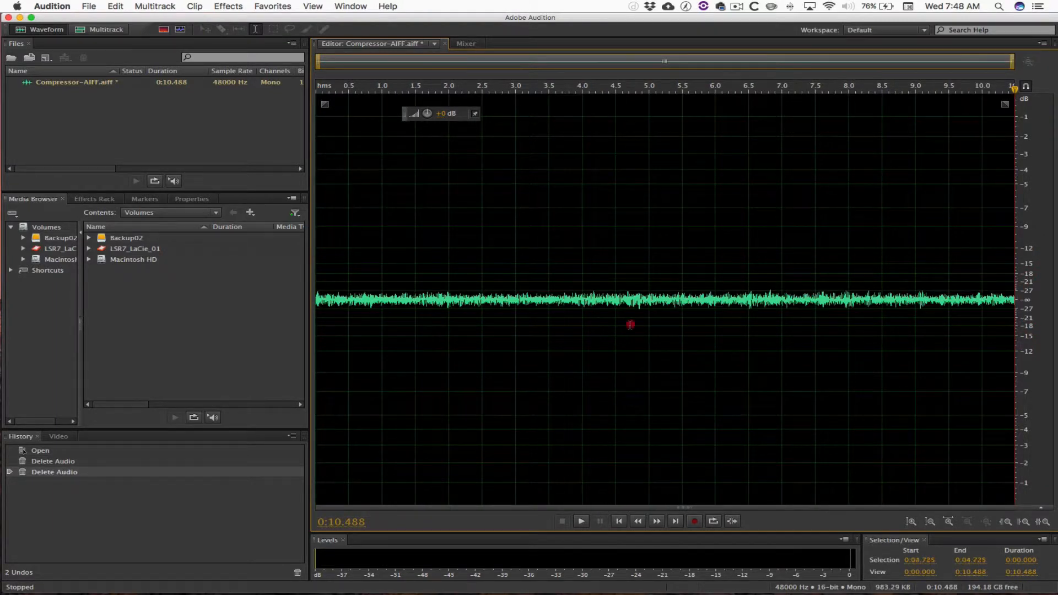
Step: Select the whole remaining waveform and amplify it in two passes, the first by about 15 dB
{"action": "double_click", "coordinate": [631, 324]}
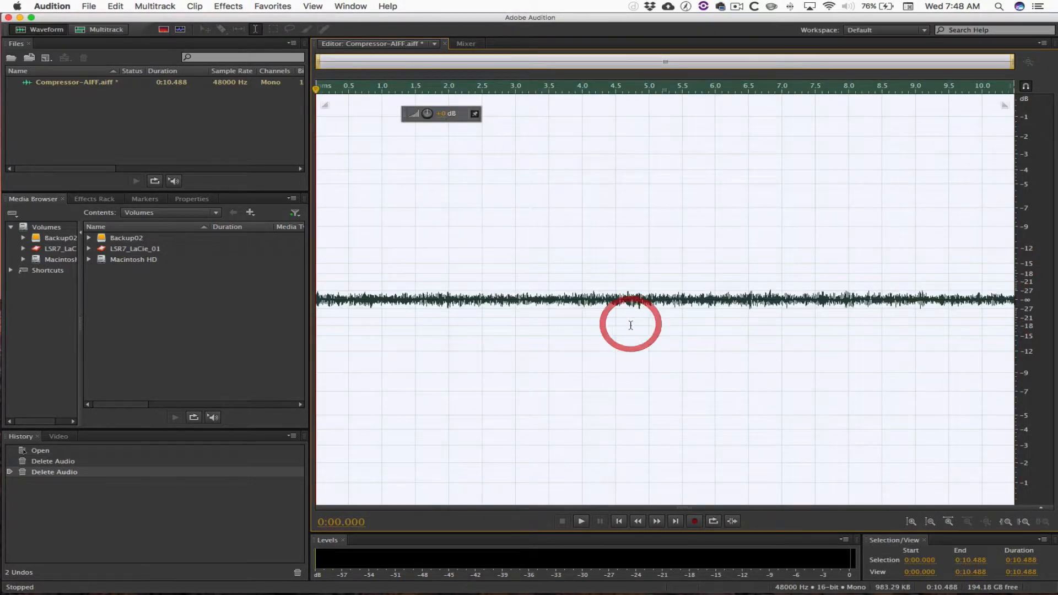
{"action": "left_click", "coordinate": [428, 172]}
{"action": "double_click", "coordinate": [640, 203]}
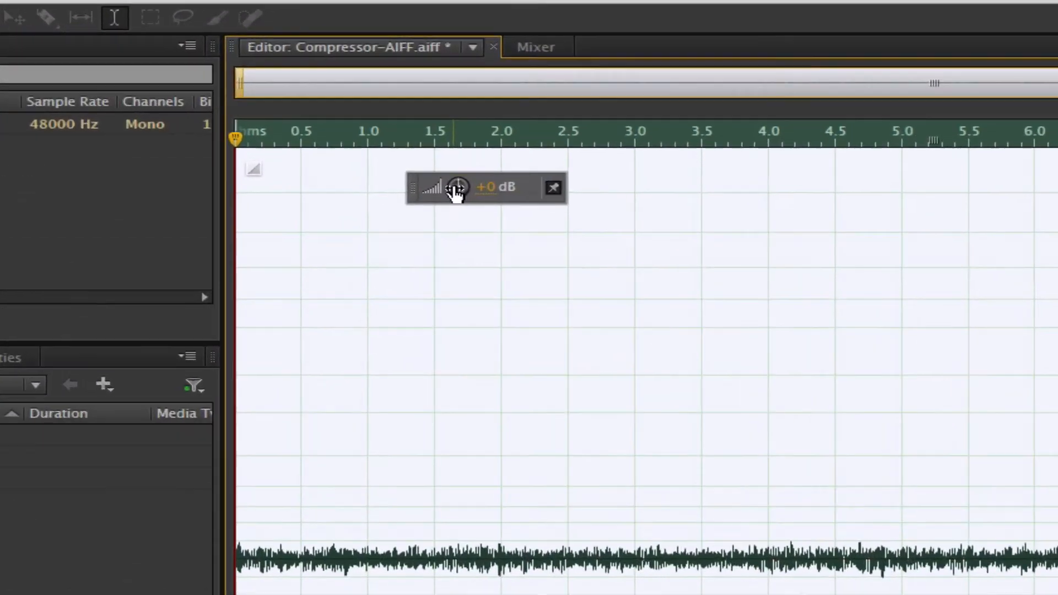
{"action": "left_click_drag", "start_coordinate": [426, 113], "coordinate": [425, 104]}
{"action": "left_click_drag", "start_coordinate": [454, 166], "coordinate": [452, 108]}
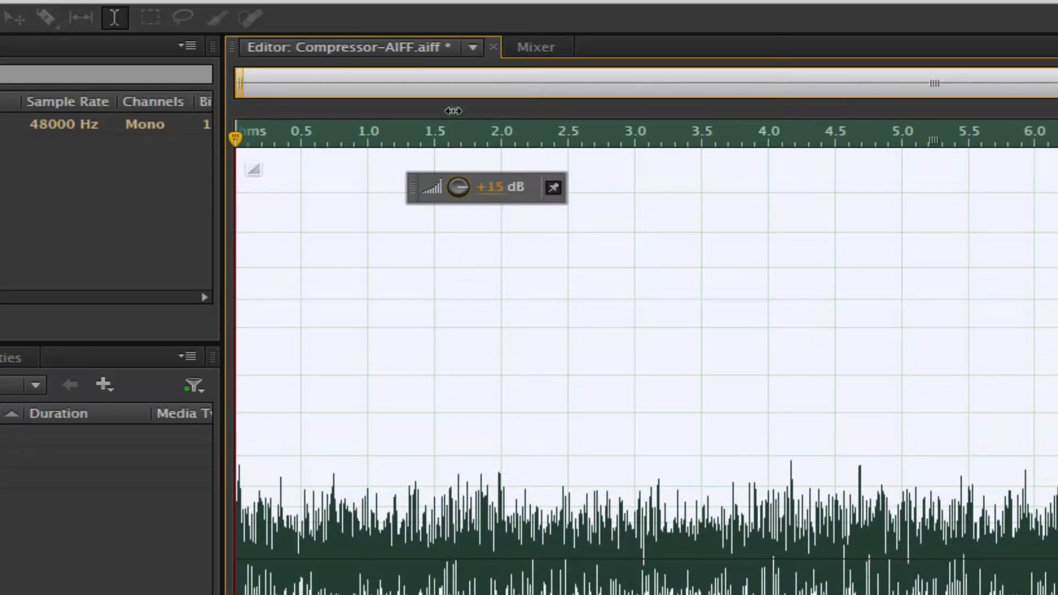
{"action": "left_click_drag", "start_coordinate": [450, 190], "coordinate": [448, 163]}
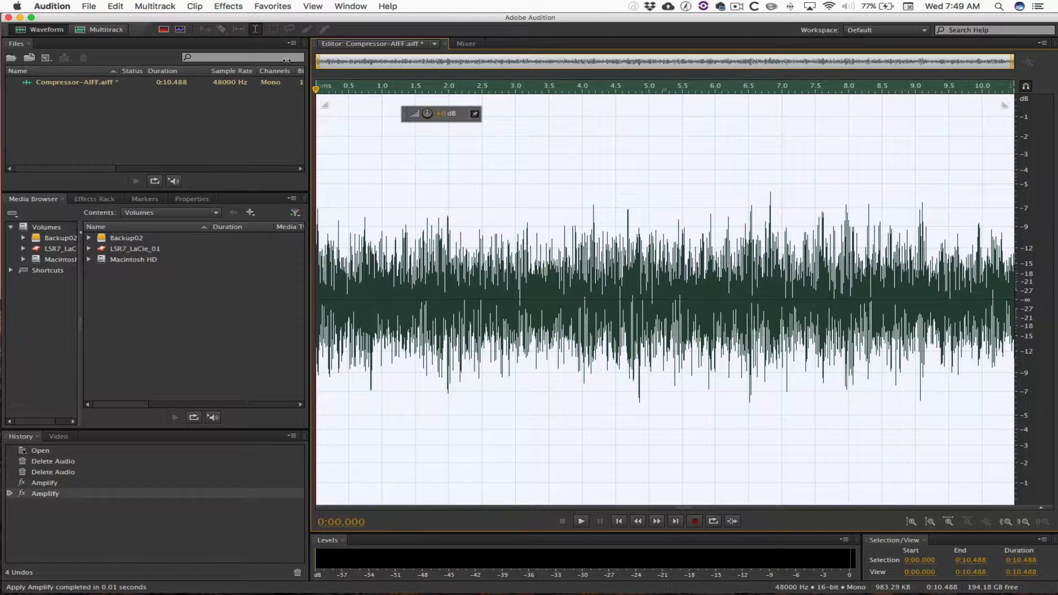
Step: Apply Stretch and Pitch to the selected waveform with a 46.62% stretch and a -18.8 semitone pitch shift, previewing it first
{"action": "left_click", "coordinate": [239, 8]}
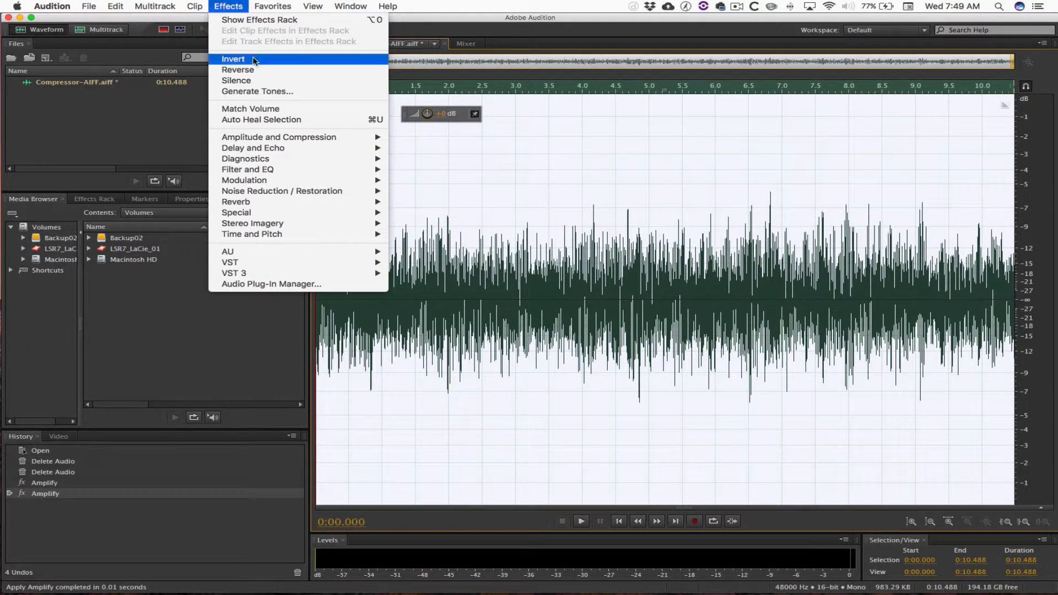
{"action": "mouse_move", "coordinate": [342, 224]}
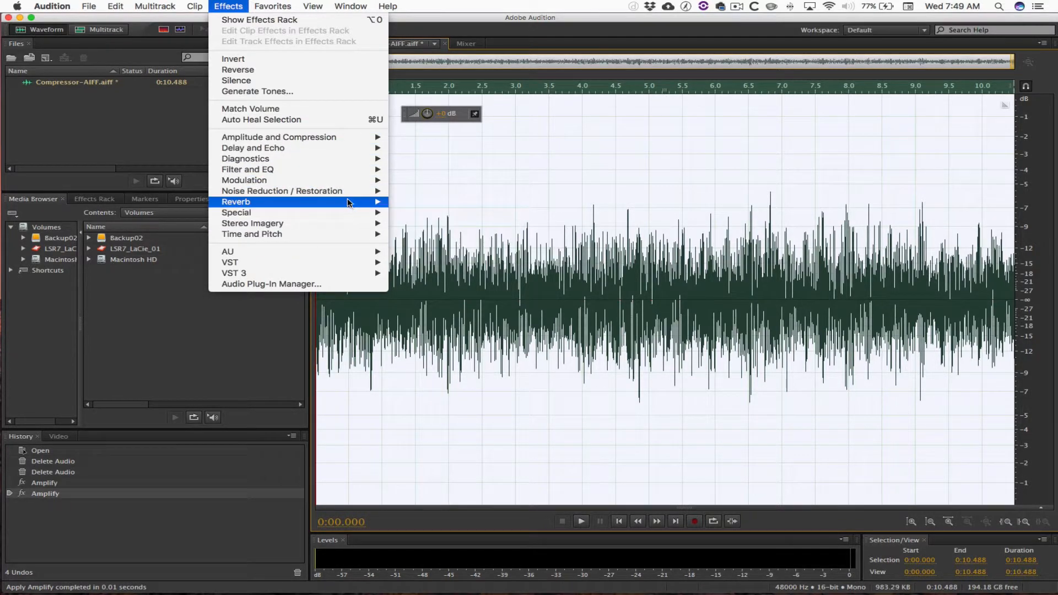
{"action": "mouse_move", "coordinate": [338, 172]}
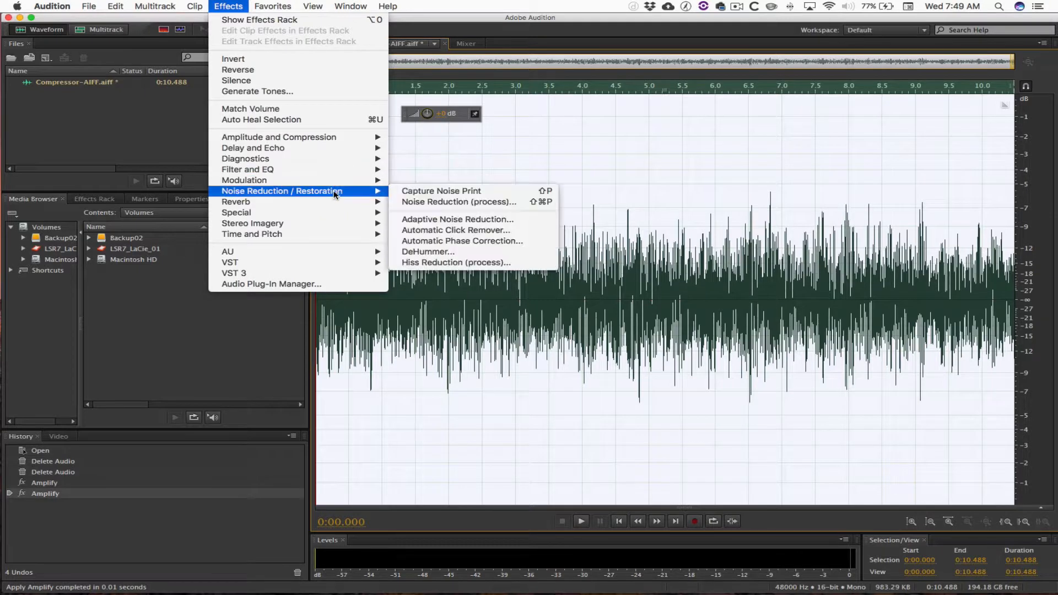
{"action": "mouse_move", "coordinate": [336, 202]}
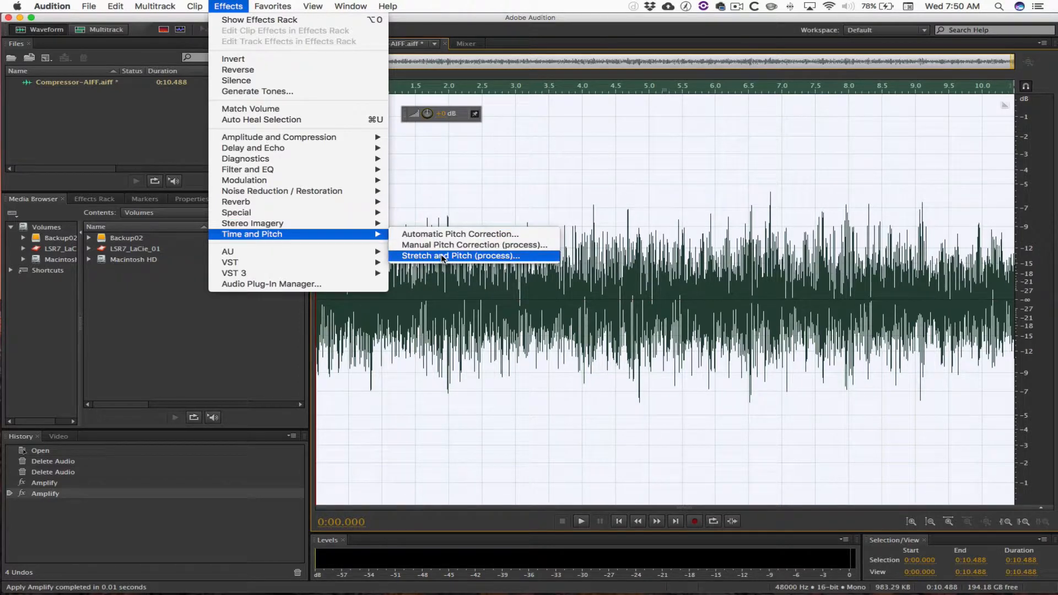
{"action": "left_click", "coordinate": [441, 255]}
{"action": "left_click_drag", "start_coordinate": [500, 343], "coordinate": [462, 331]}
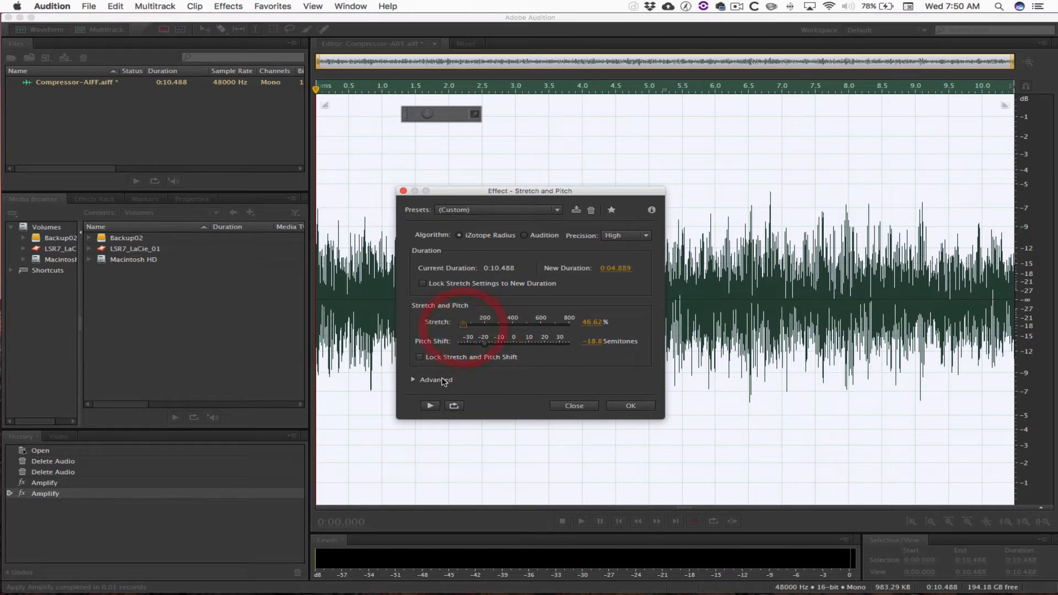
{"action": "left_click", "coordinate": [431, 407]}
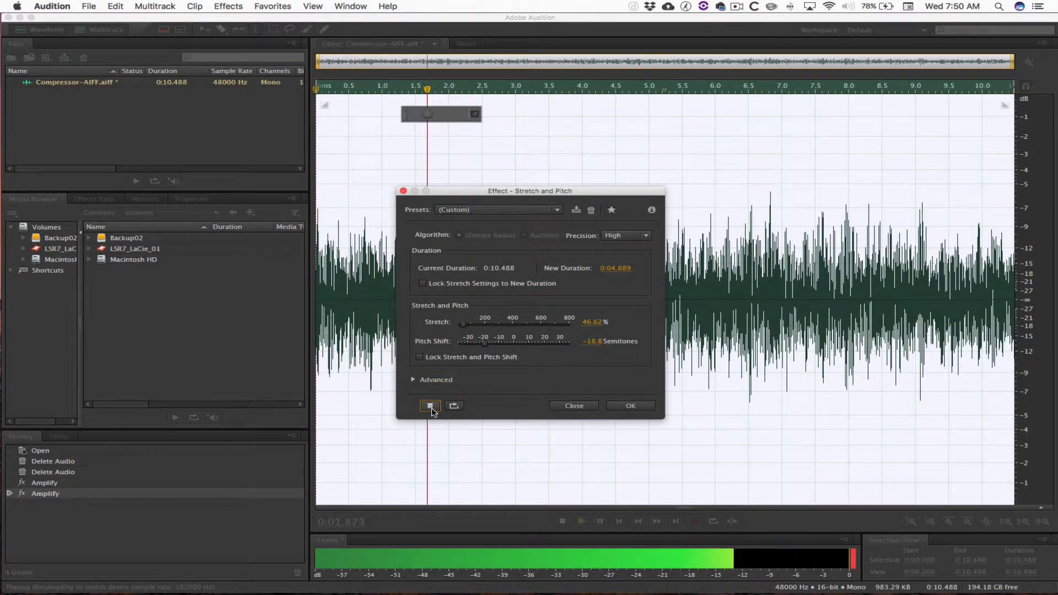
{"action": "left_click", "coordinate": [431, 406]}
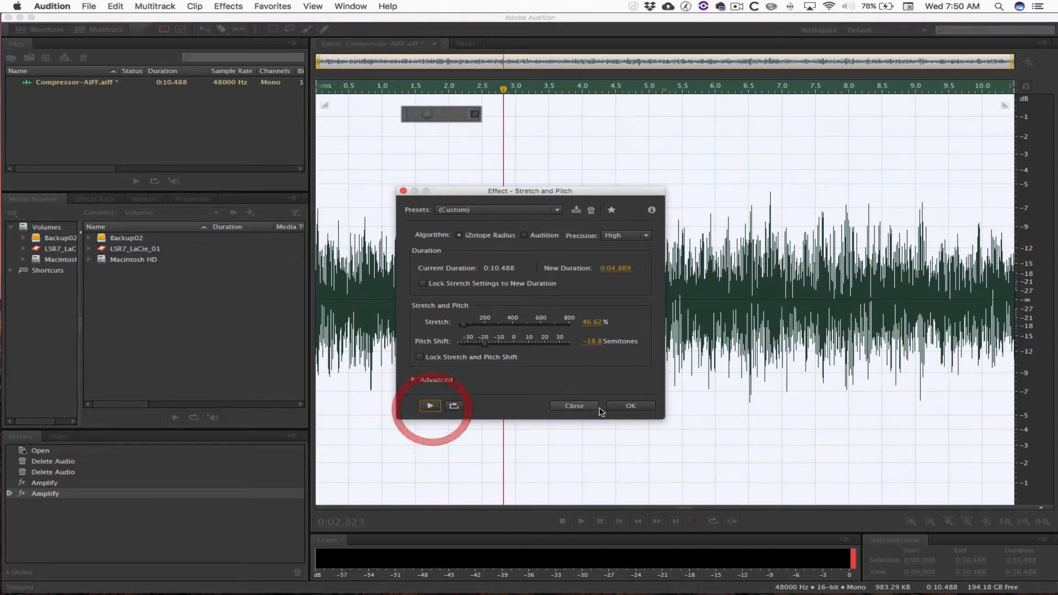
{"action": "left_click", "coordinate": [629, 406]}
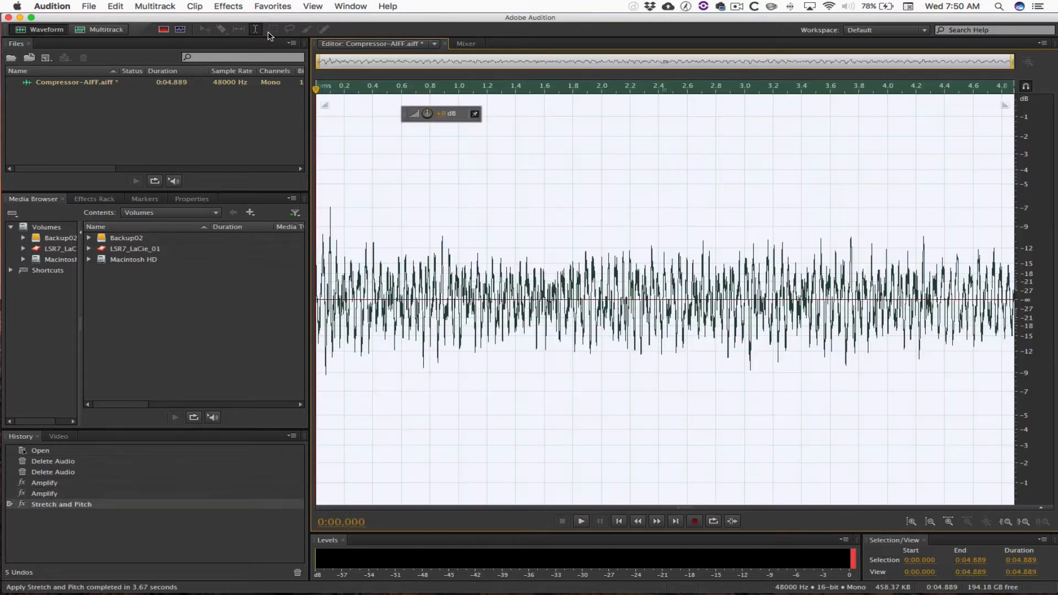
Step: Apply Full Reverb with the Martian Echo preset to the whole waveform and play the start of the result
{"action": "left_click", "coordinate": [236, 7]}
{"action": "mouse_move", "coordinate": [308, 148]}
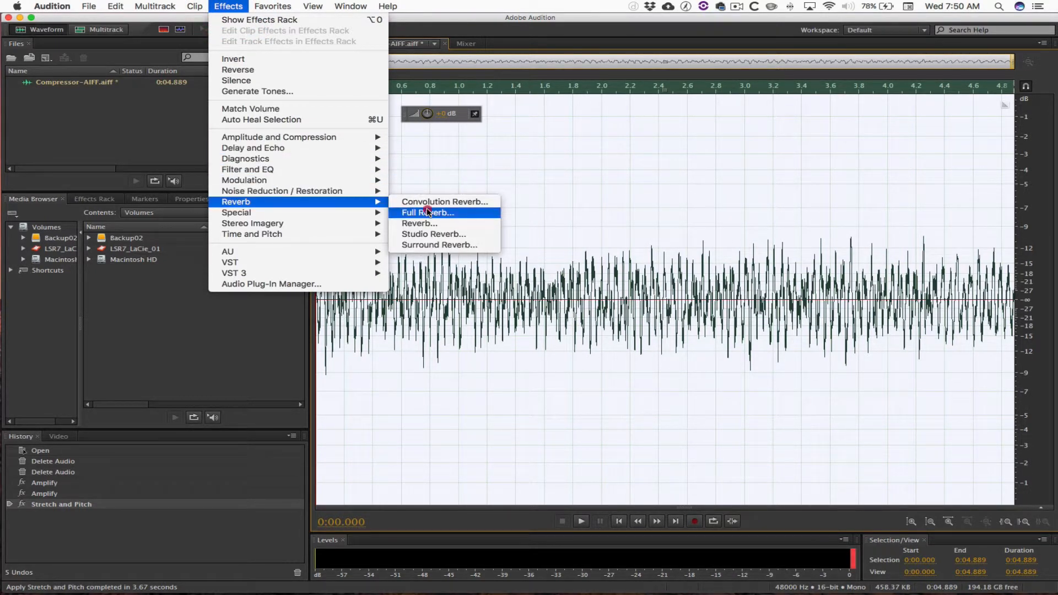
{"action": "left_click", "coordinate": [427, 213]}
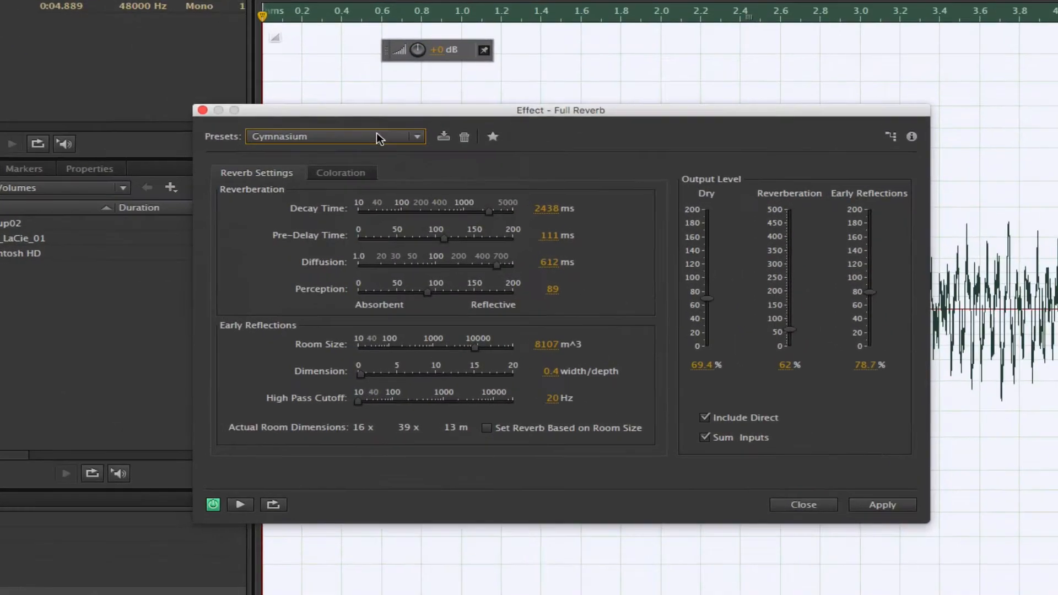
{"action": "left_click", "coordinate": [377, 134]}
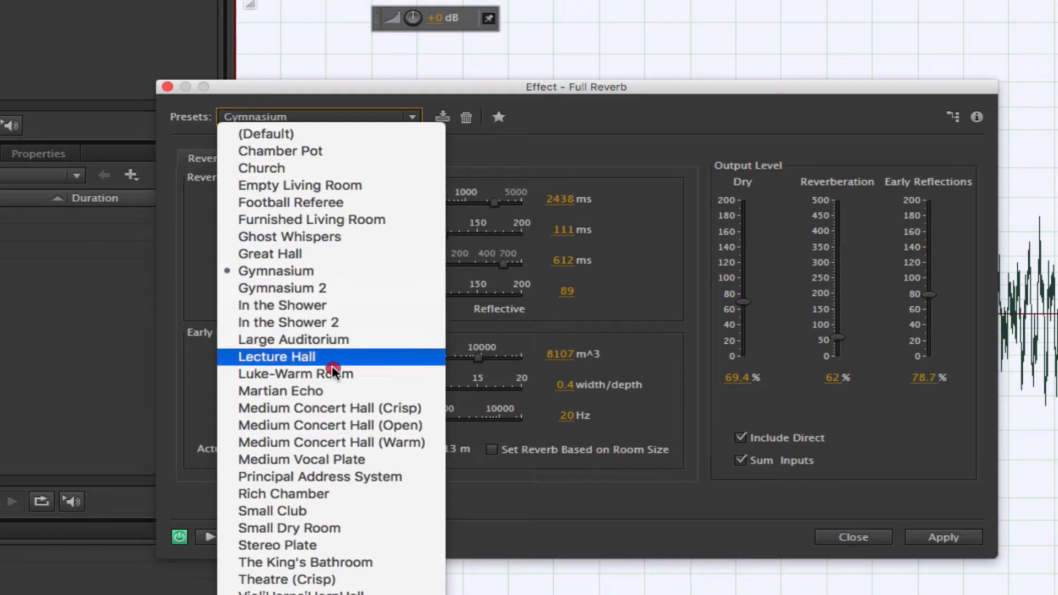
{"action": "left_click", "coordinate": [325, 391]}
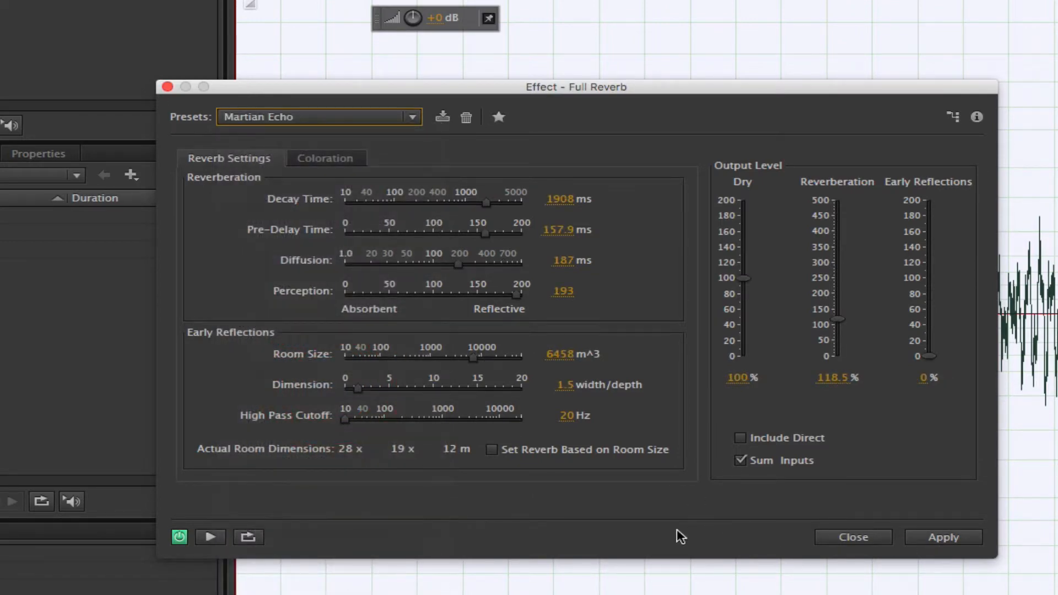
{"action": "left_click", "coordinate": [952, 537]}
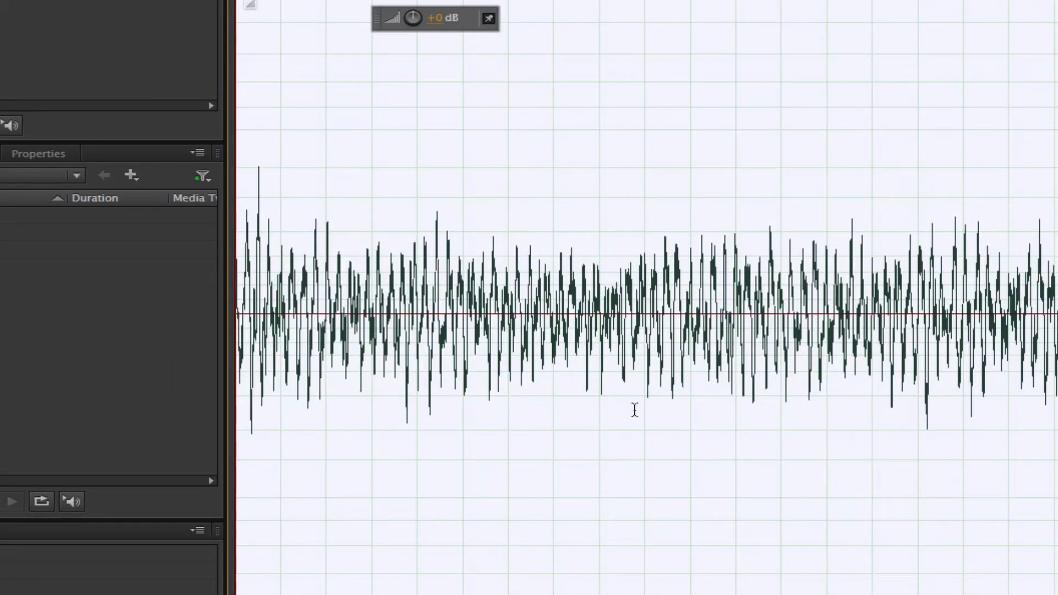
{"action": "key", "text": "space"}
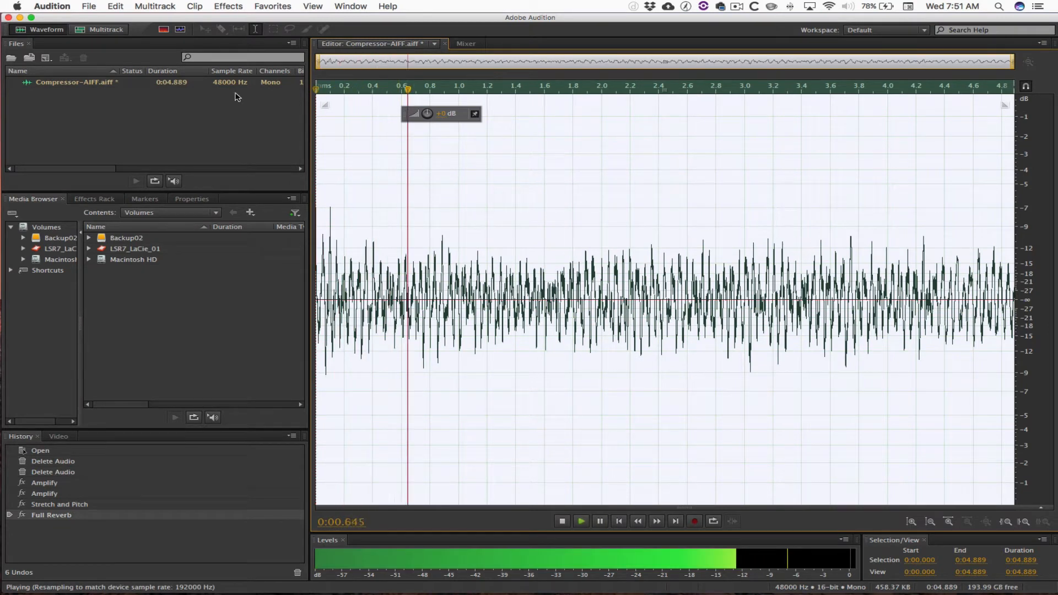
{"action": "key", "text": "space"}
Step: Apply the Chorus modulation effect with the 10 Voices preset and listen to the waveform from about 1.2 s
{"action": "left_click", "coordinate": [228, 6]}
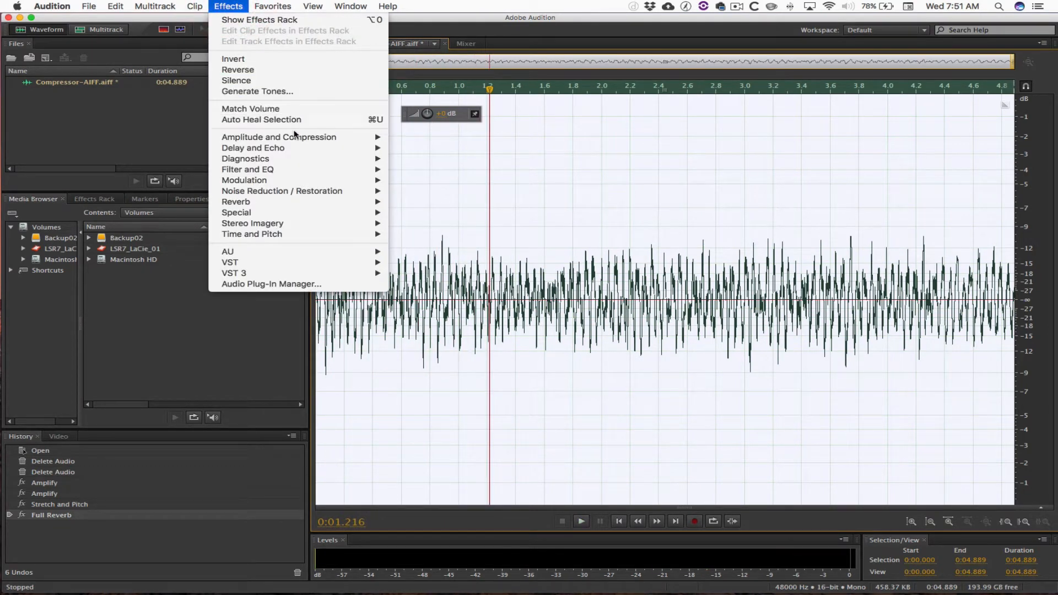
{"action": "mouse_move", "coordinate": [296, 162]}
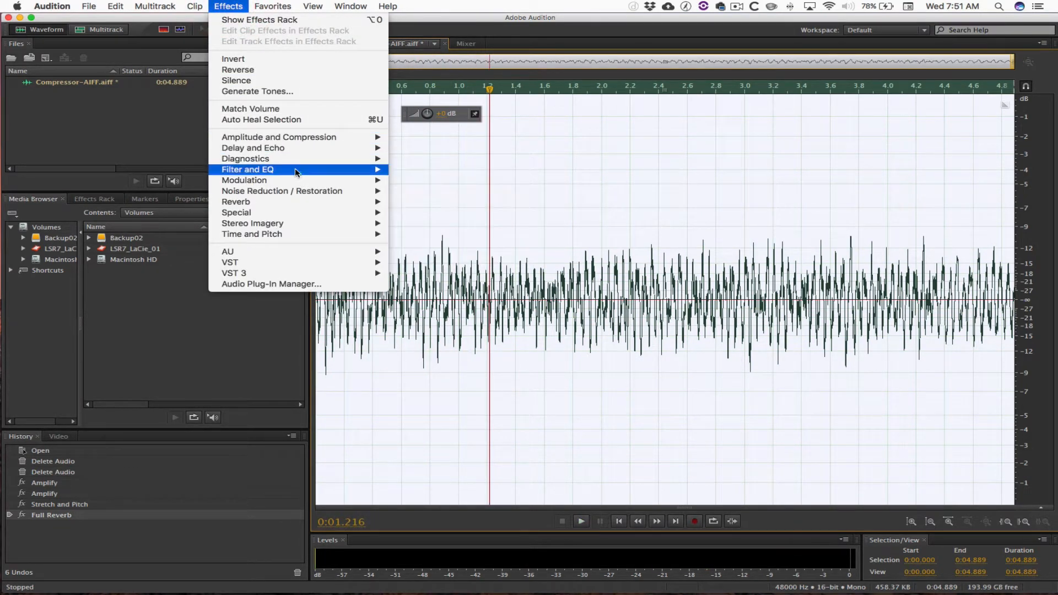
{"action": "mouse_move", "coordinate": [297, 180]}
{"action": "left_click", "coordinate": [414, 182]}
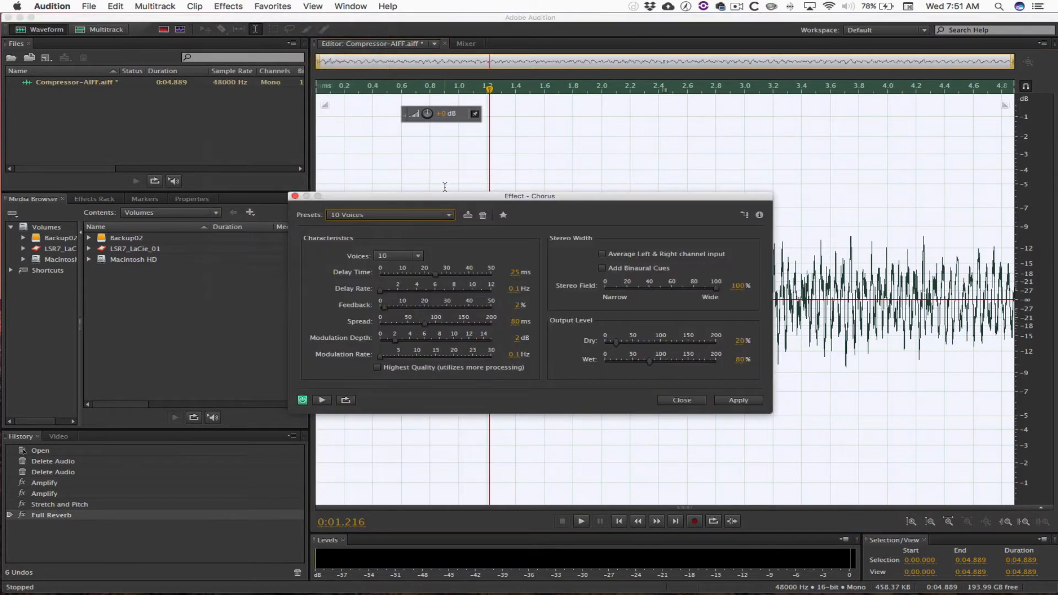
{"action": "left_click", "coordinate": [448, 215]}
{"action": "left_click", "coordinate": [421, 236]}
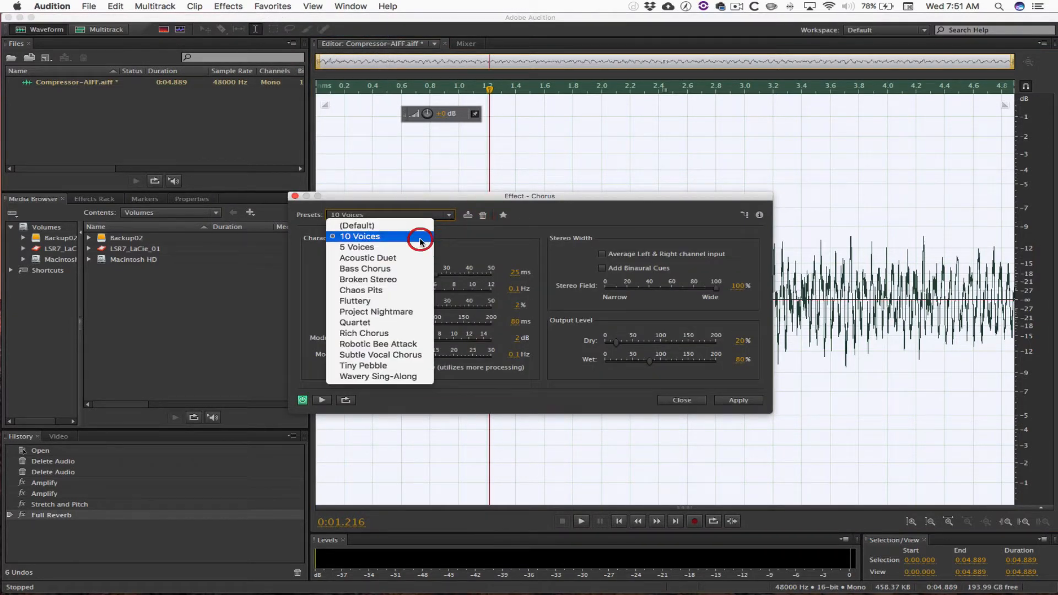
{"action": "left_click", "coordinate": [735, 402]}
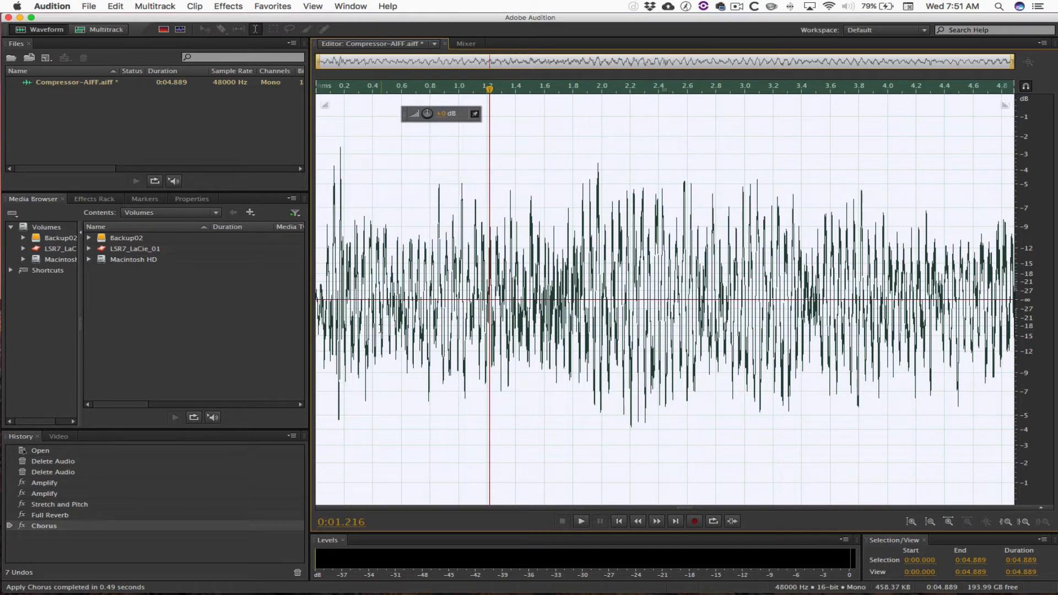
{"action": "key", "text": "space"}
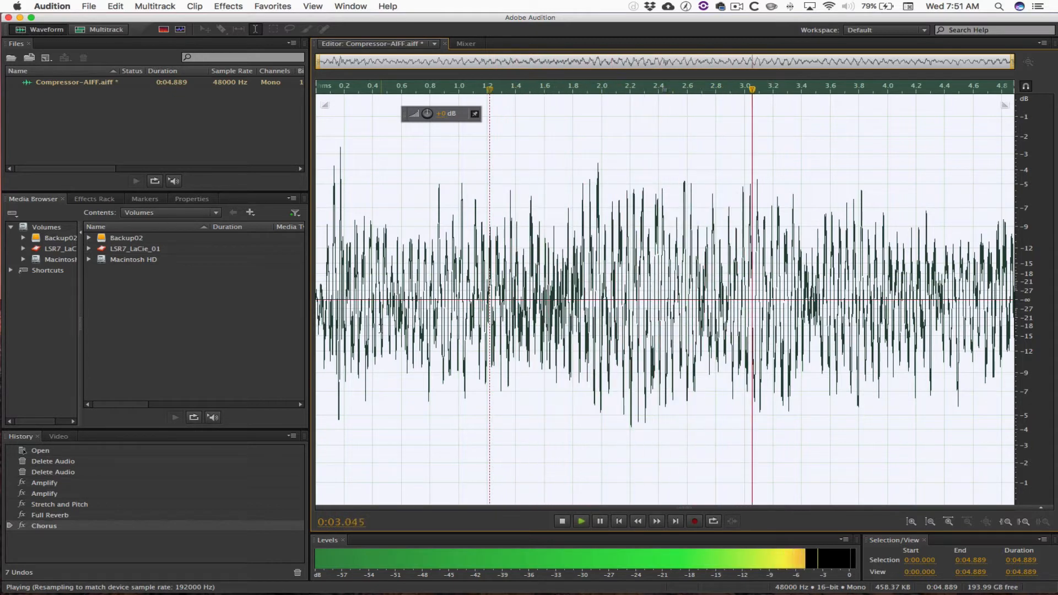
{"action": "key", "text": "space"}
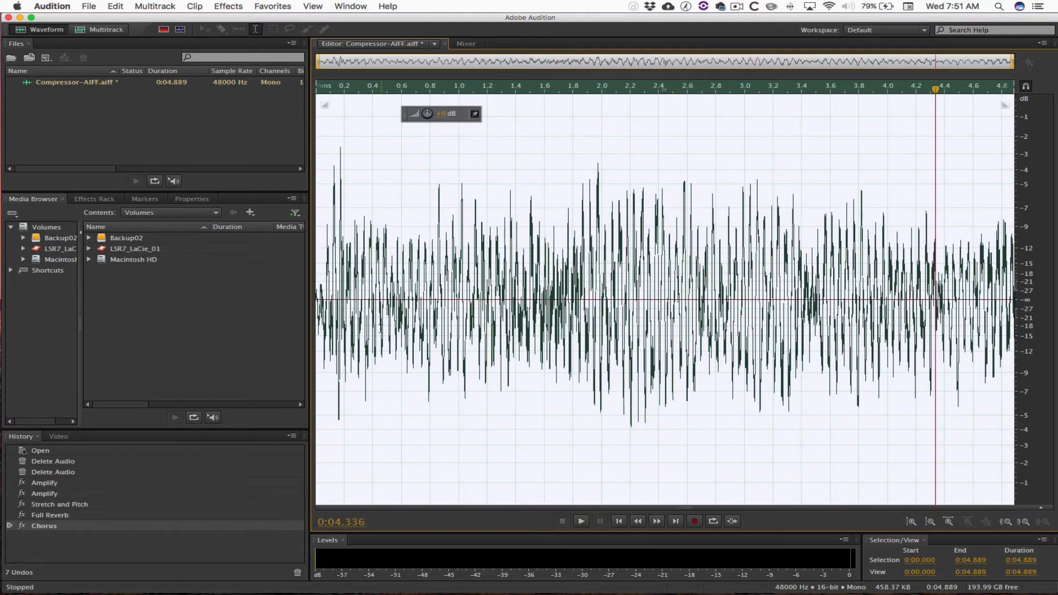
Step: Switch to the Finder desktop and preview the original Compressor.m4a recording and the Compressor-AIFF.aiff file
{"action": "key", "text": "F11"}
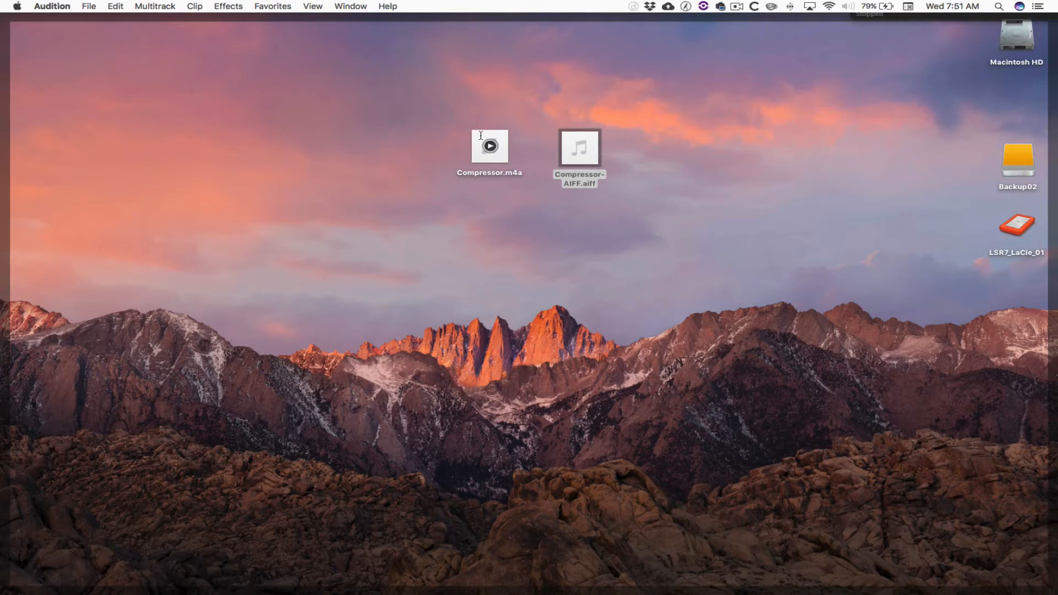
{"action": "left_click", "coordinate": [480, 136]}
{"action": "key", "text": "space"}
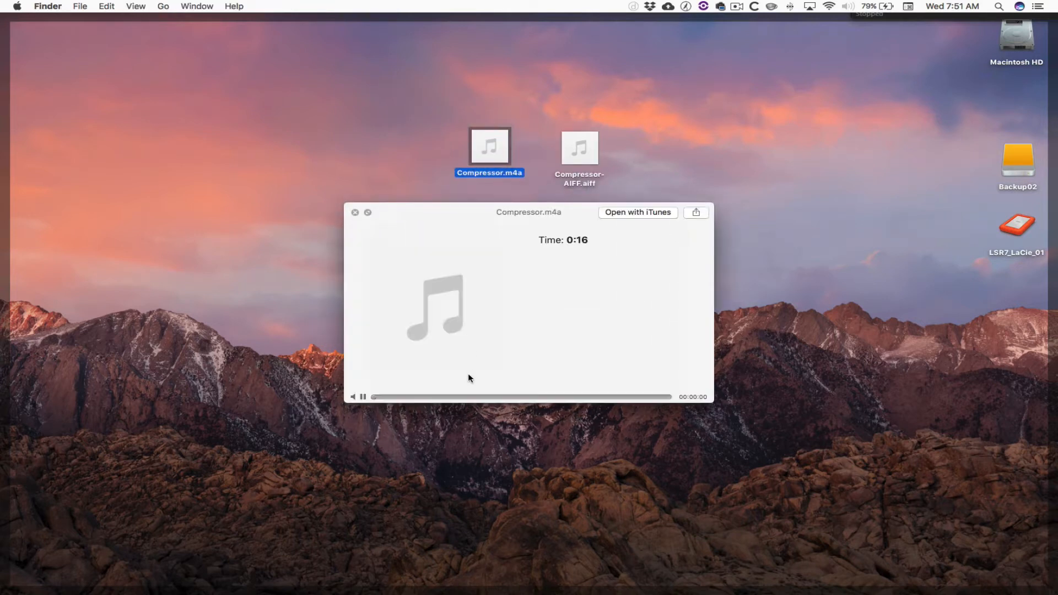
{"action": "left_click", "coordinate": [428, 397]}
{"action": "left_click", "coordinate": [574, 154]}
{"action": "key", "text": "space"}
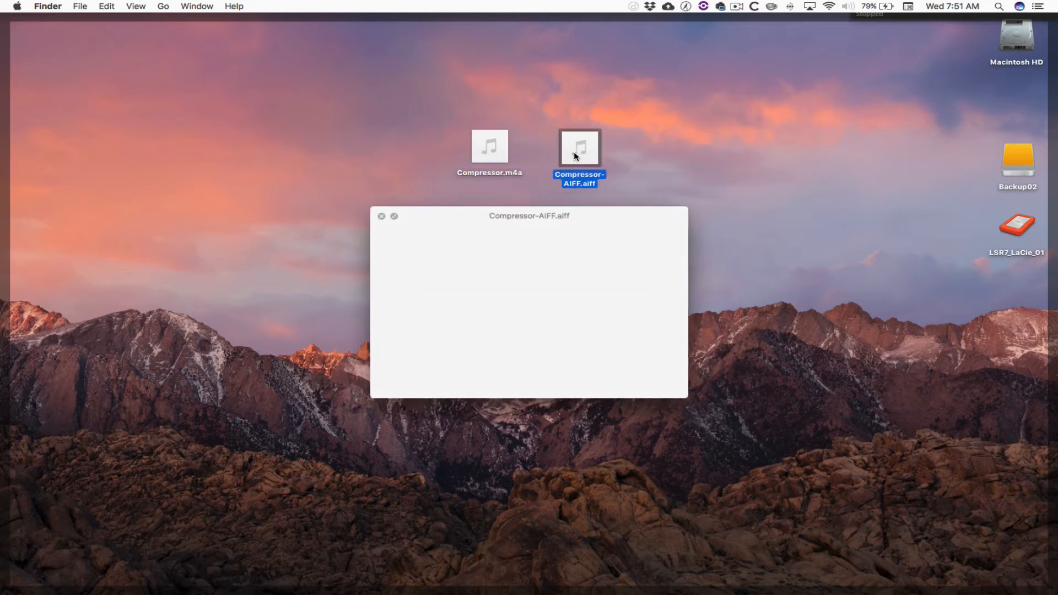
{"action": "key", "text": "space"}
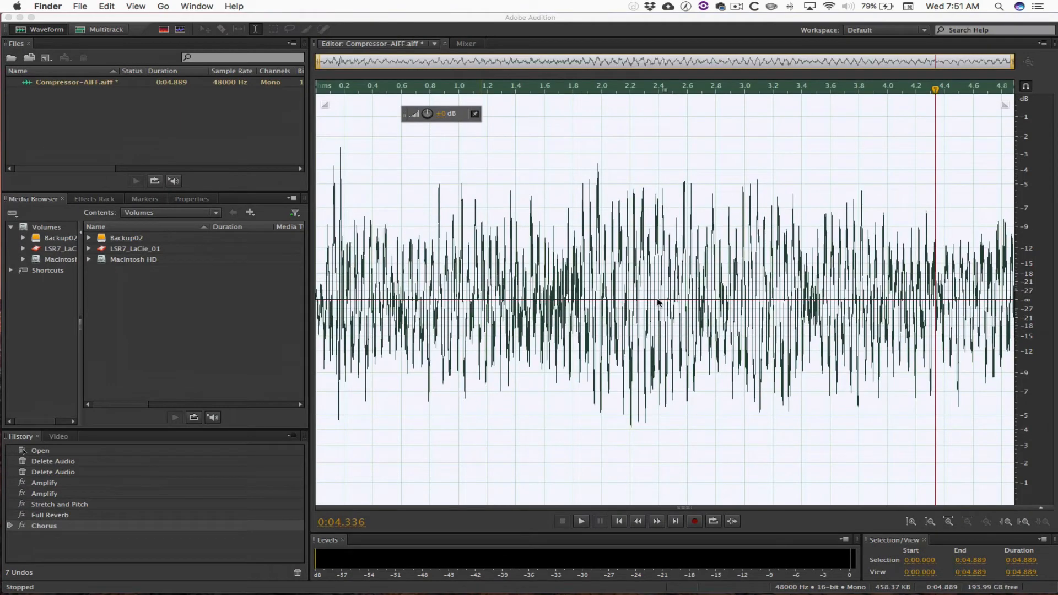
Step: Save the processed audio in Audition, preview the saved Compressor-AIFF.aiff from the Finder desktop, and return to Audition
{"action": "left_click", "coordinate": [500, 231]}
{"action": "key", "text": "super+s"}
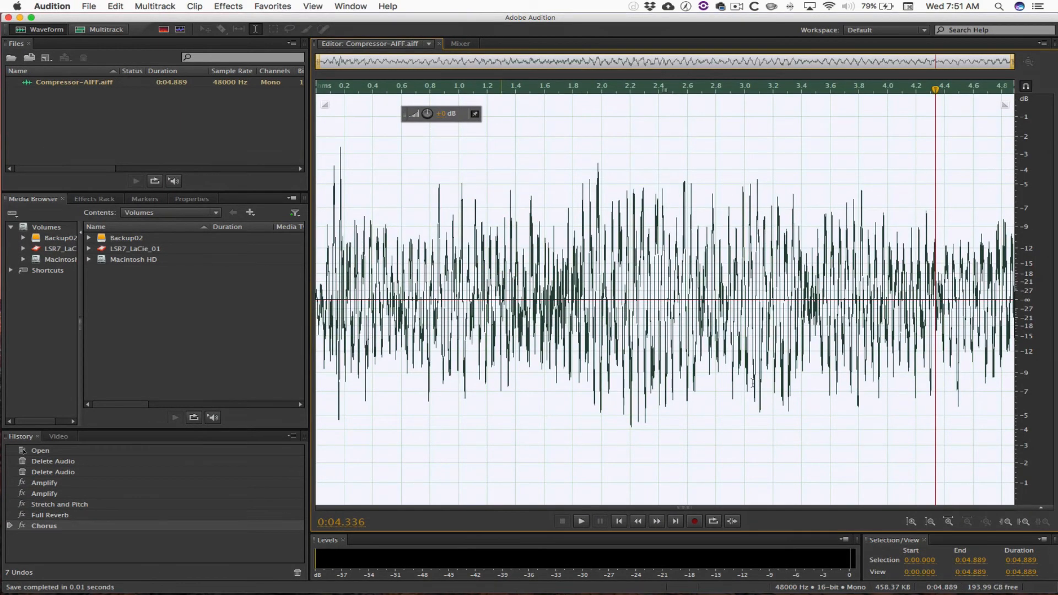
{"action": "key", "text": "F11"}
{"action": "left_click", "coordinate": [590, 154]}
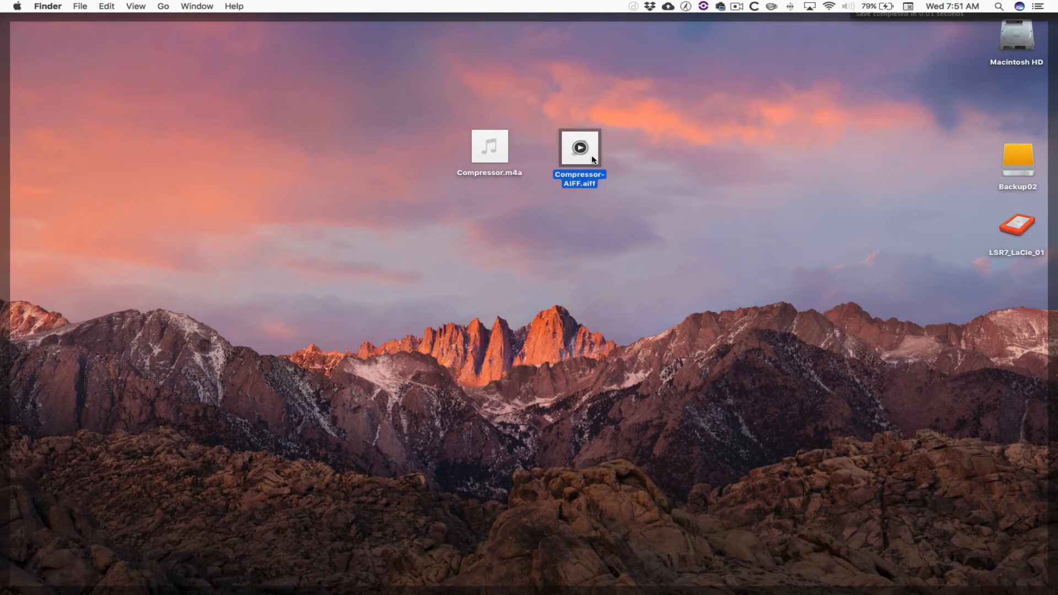
{"action": "key", "text": "space"}
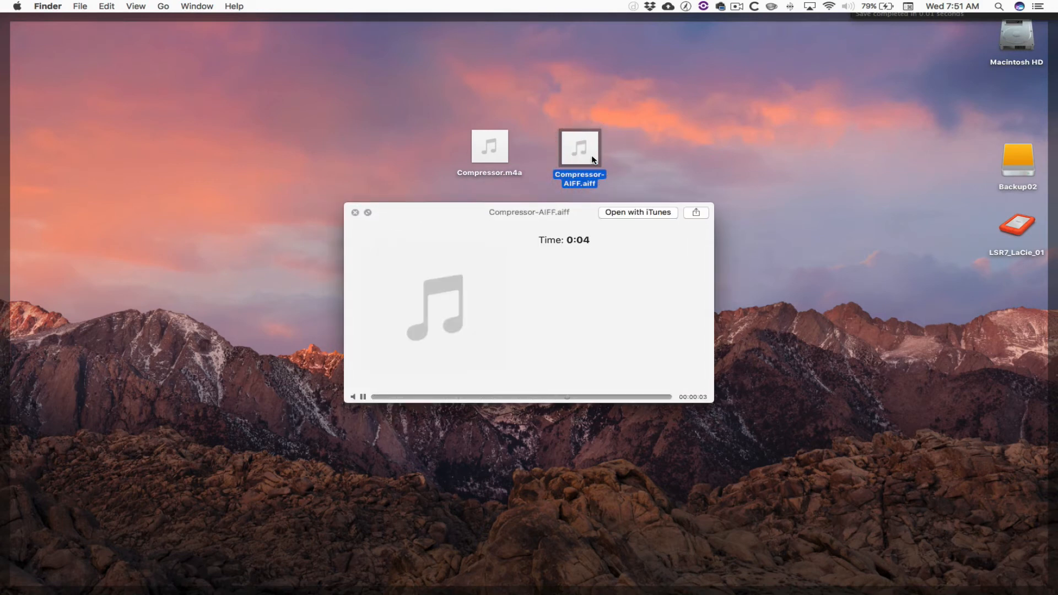
{"action": "key", "text": "space"}
{"action": "key", "text": "F11"}
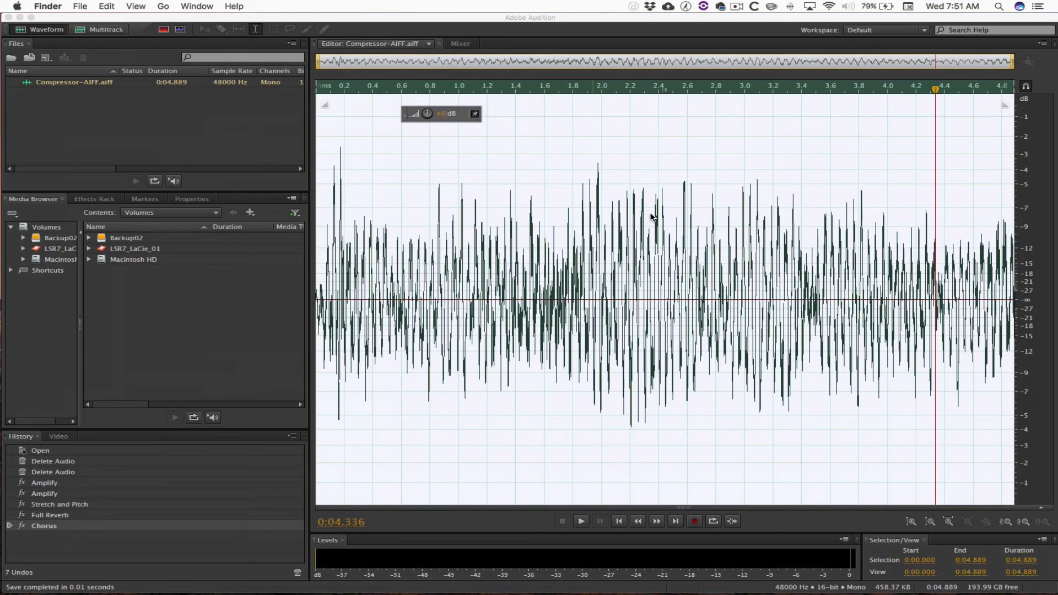
{"action": "left_click", "coordinate": [346, 15]}
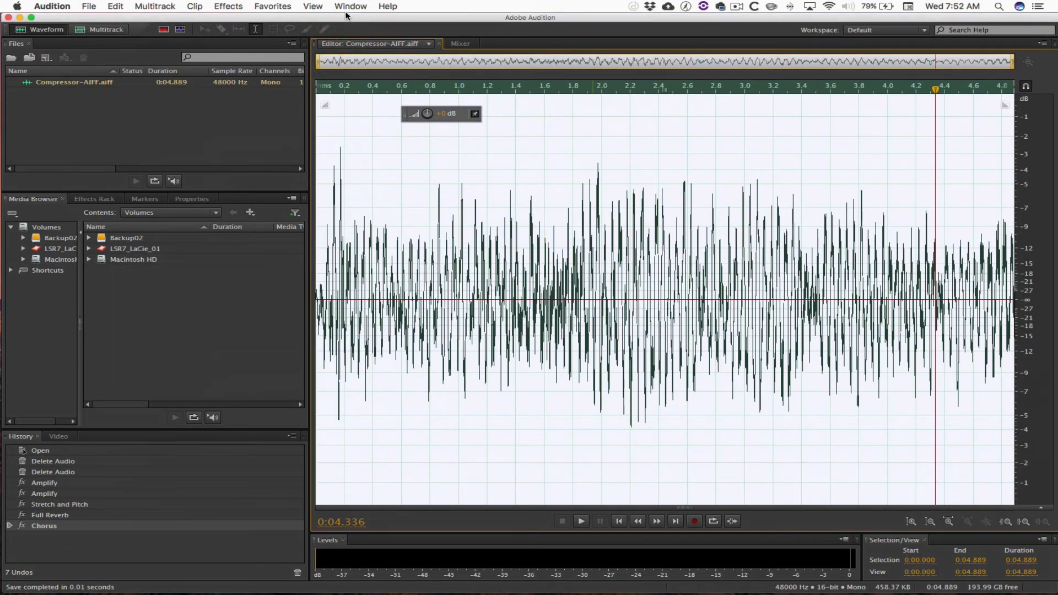